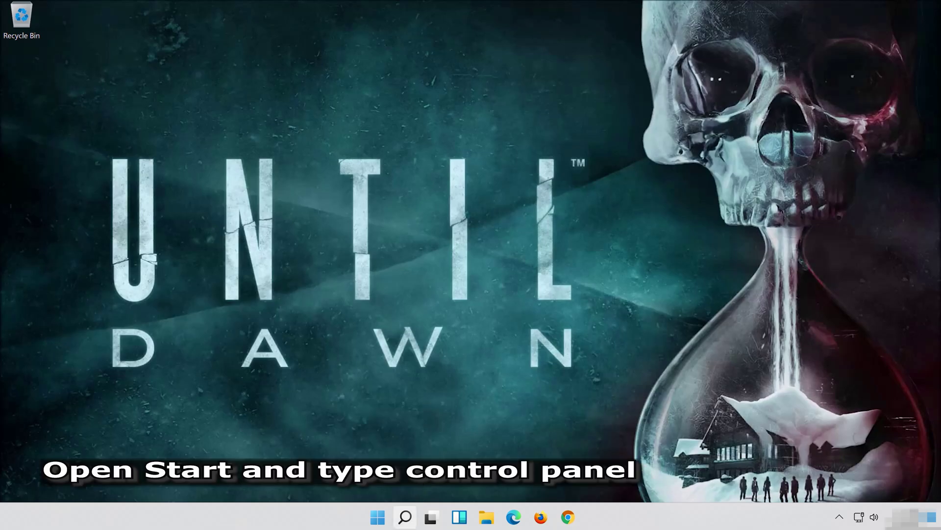
Search Windows for "control panel" and open the Control Panel.
left_click(408, 523)
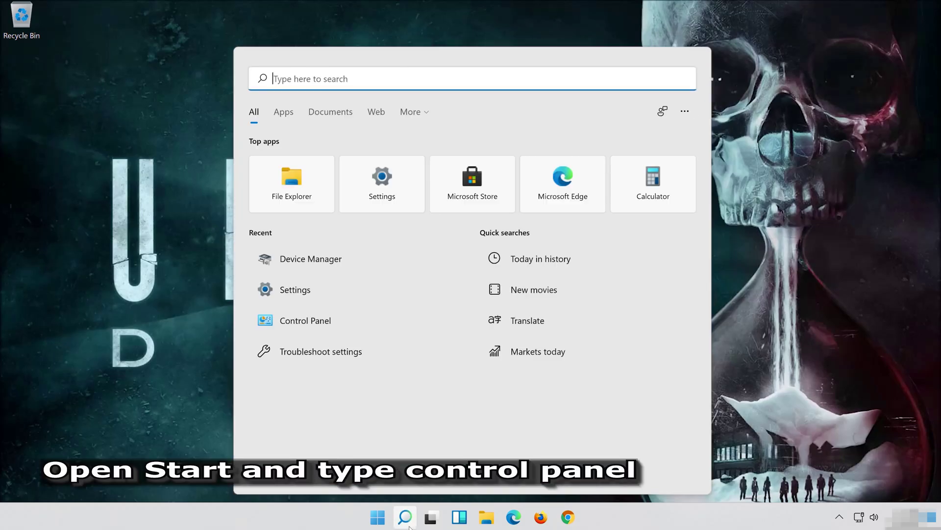
type("con")
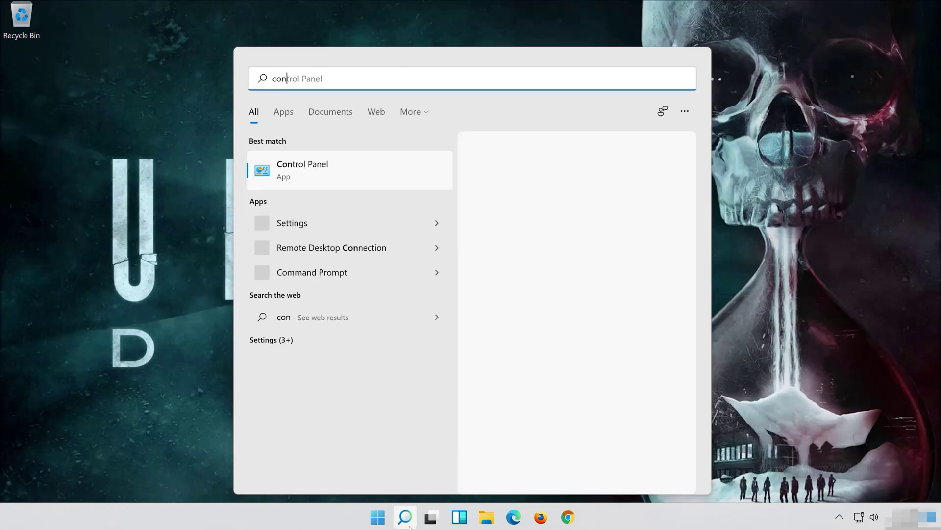
type("trol pa")
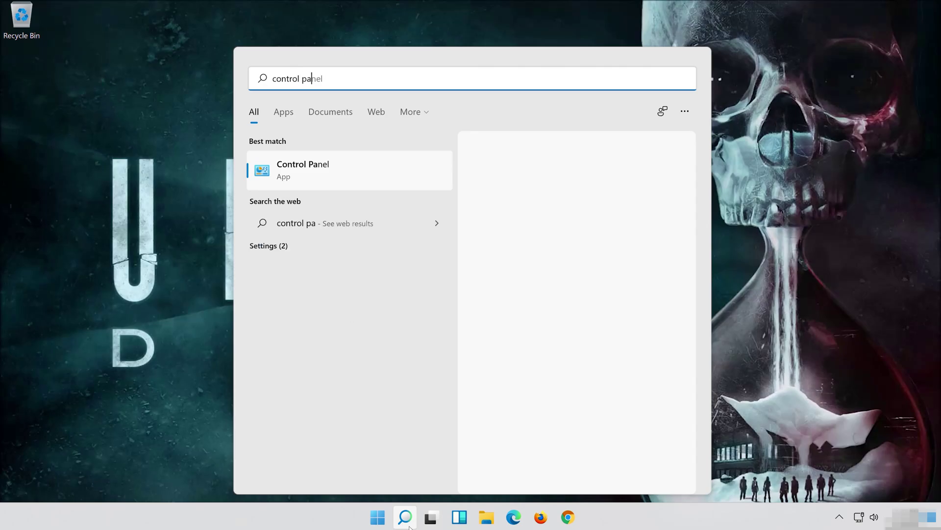
type("nel")
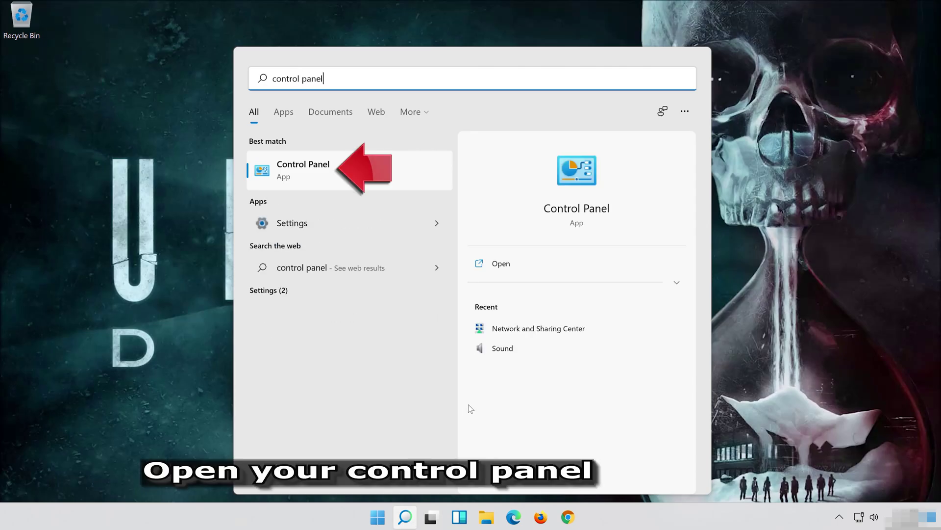
left_click(397, 167)
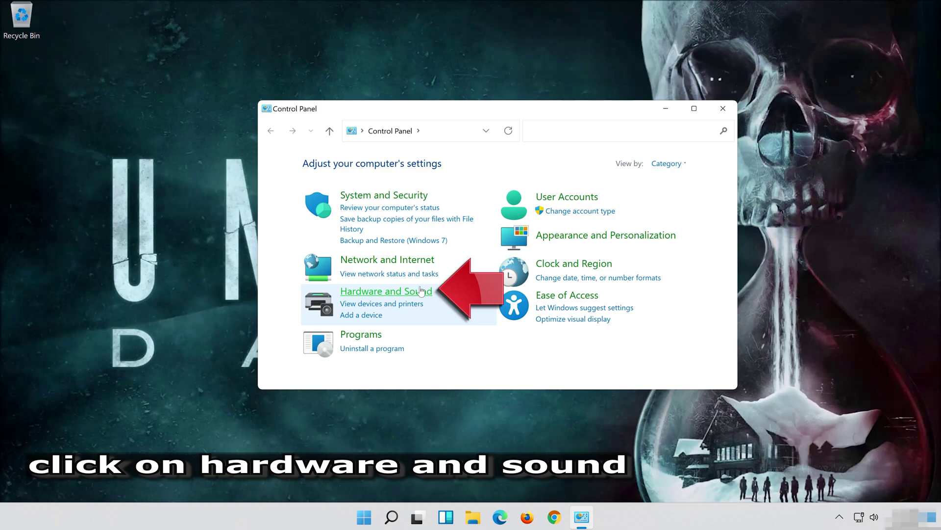
Open the Sound settings from the Hardware and Sound category and close the Control Panel window behind them.
left_click(406, 291)
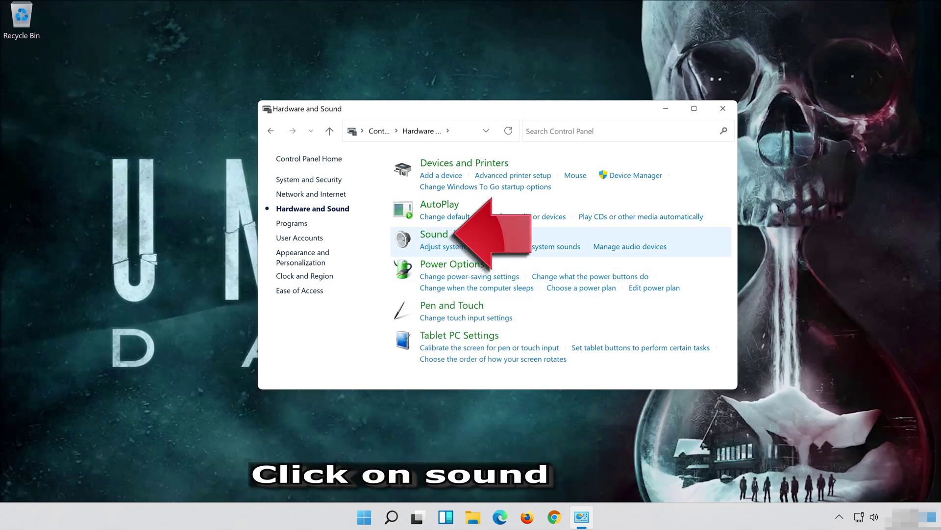
left_click(433, 234)
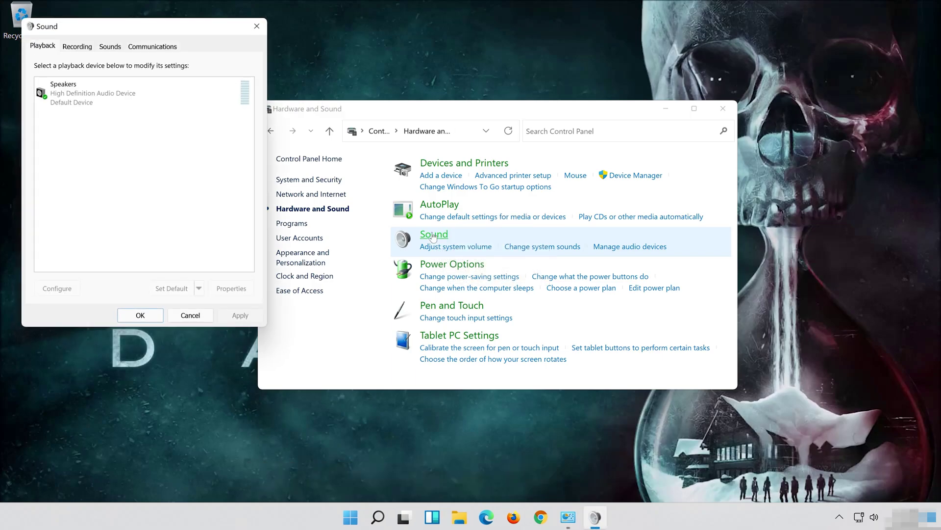
left_click_drag(157, 31, 495, 101)
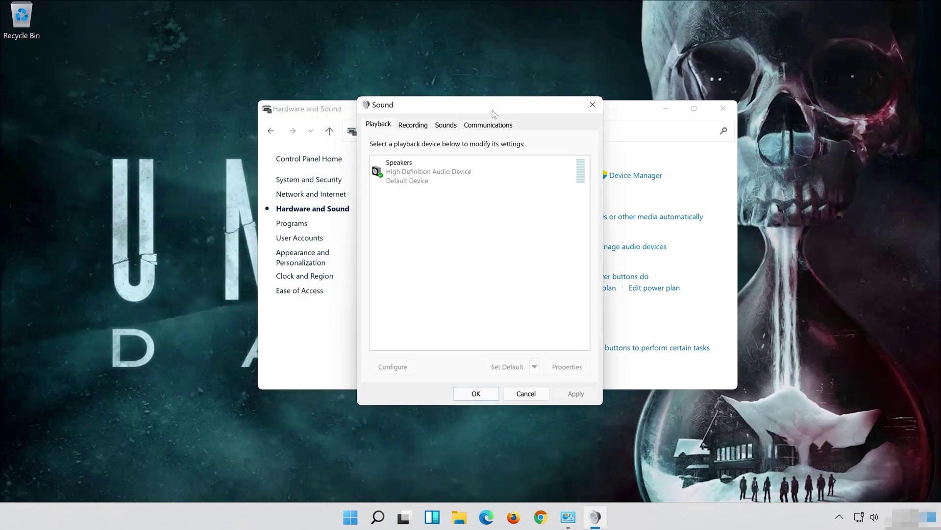
left_click(715, 107)
left_click(723, 108)
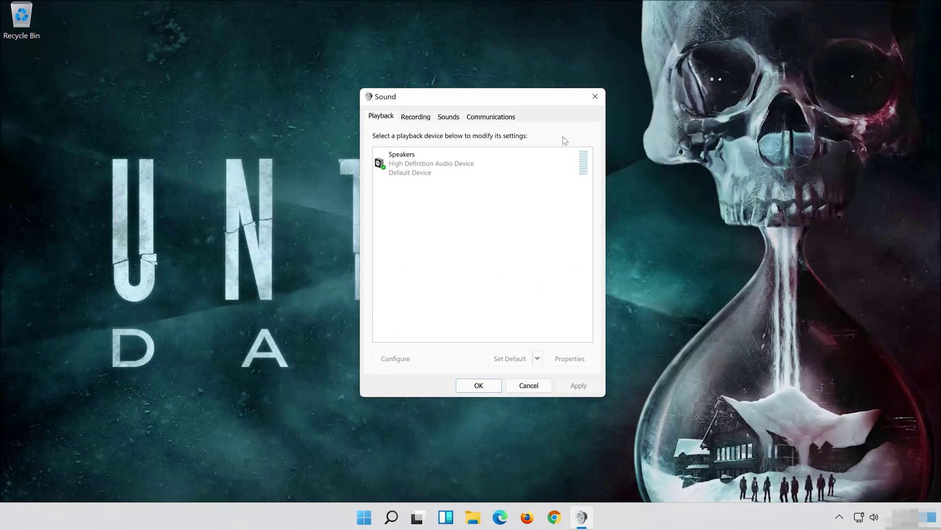
Open the properties of the default Speakers playback device and move the properties window over the Sound window.
left_click(452, 160)
left_click(434, 168)
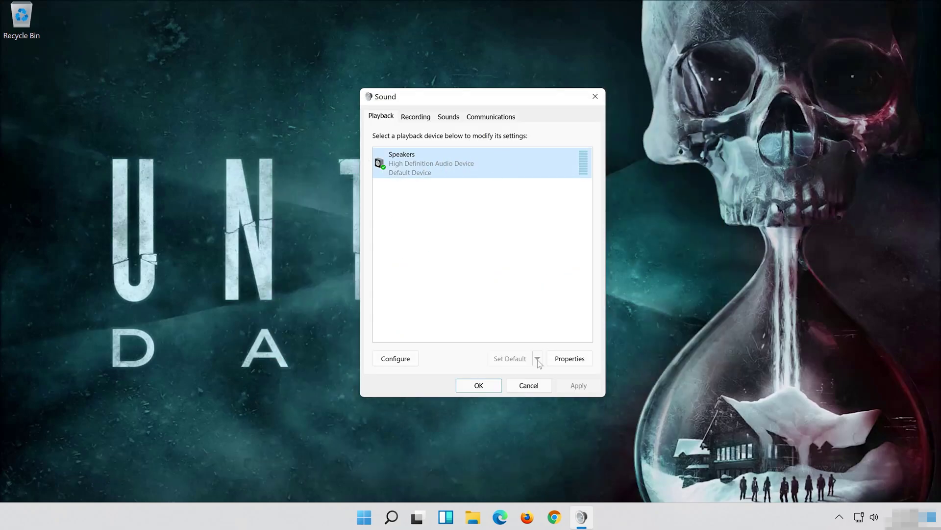
right_click(483, 157)
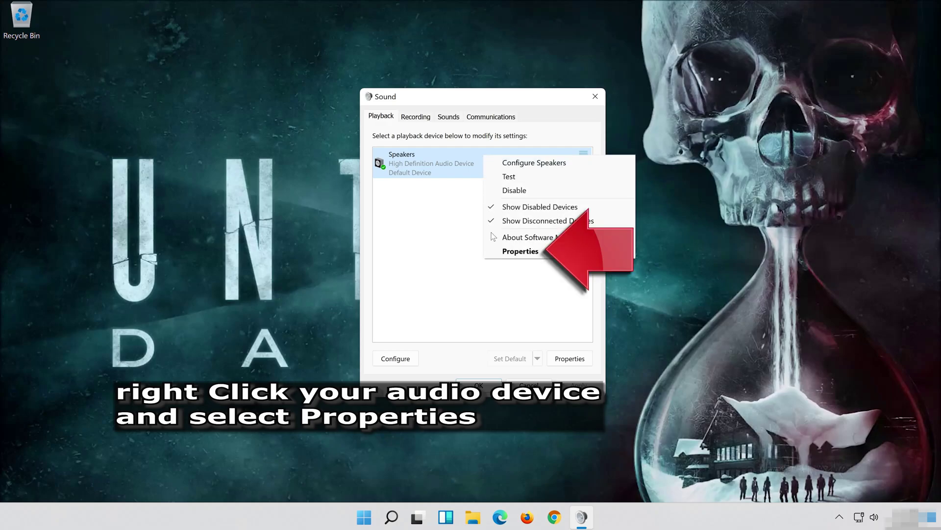
left_click(559, 254)
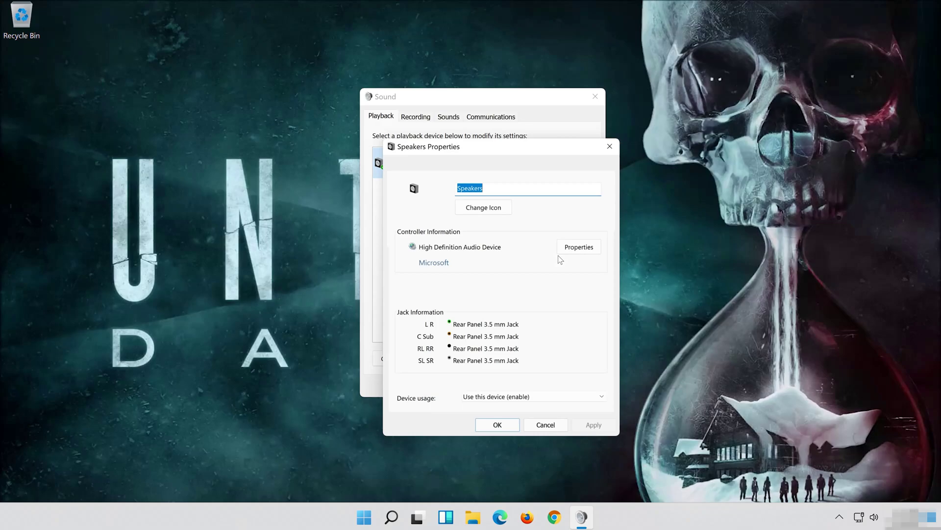
left_click_drag(523, 147, 505, 102)
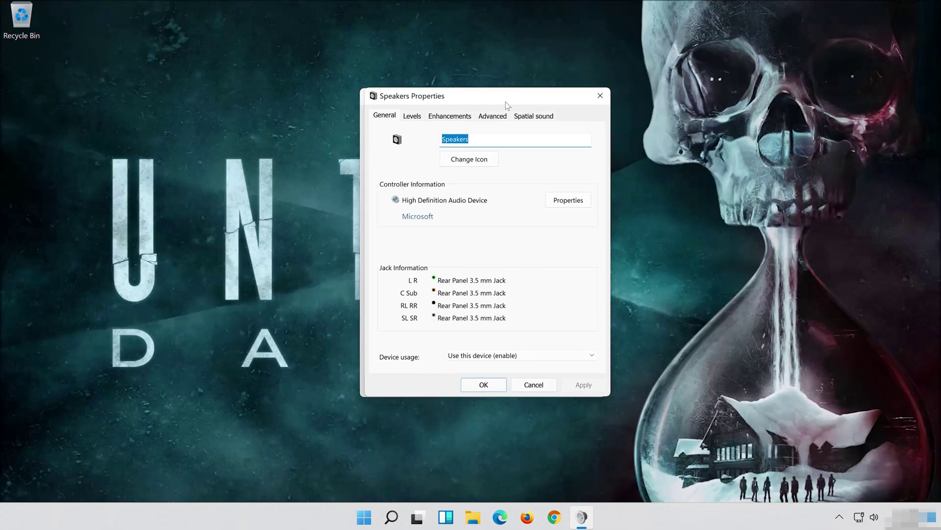
Disable all enhancements for the Speakers, apply the change, and confirm both sound dialogs.
left_click(450, 115)
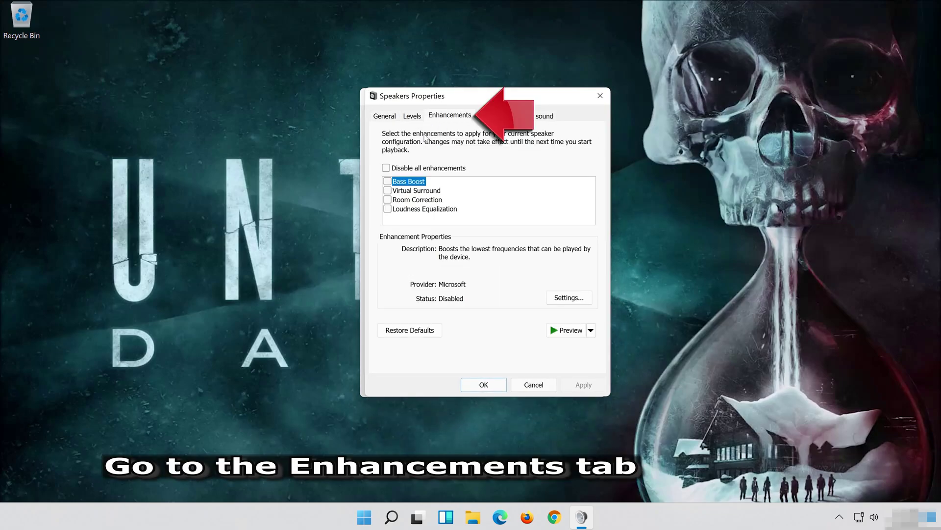
left_click(395, 168)
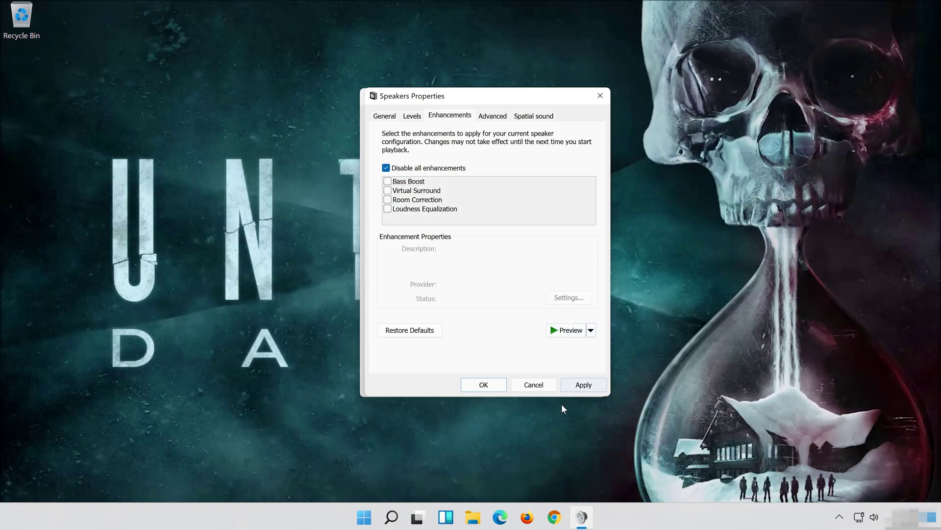
left_click(589, 384)
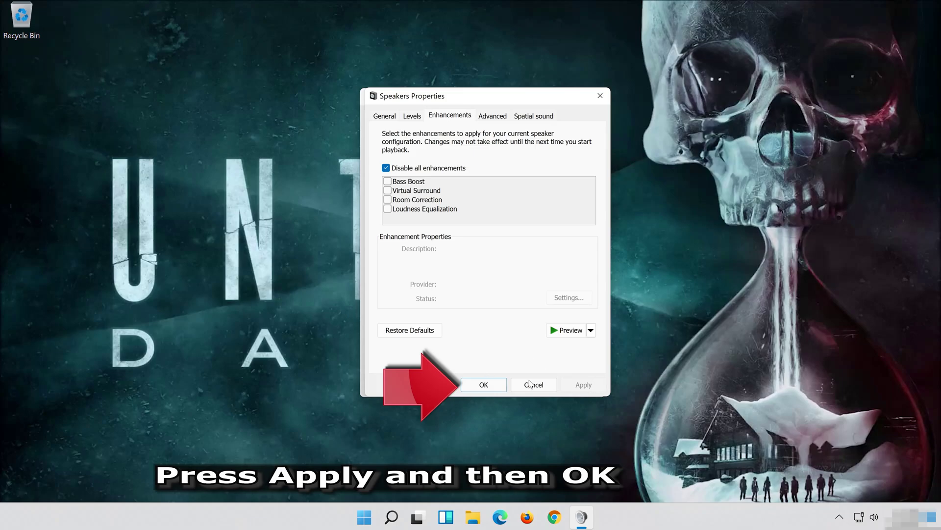
left_click(502, 380)
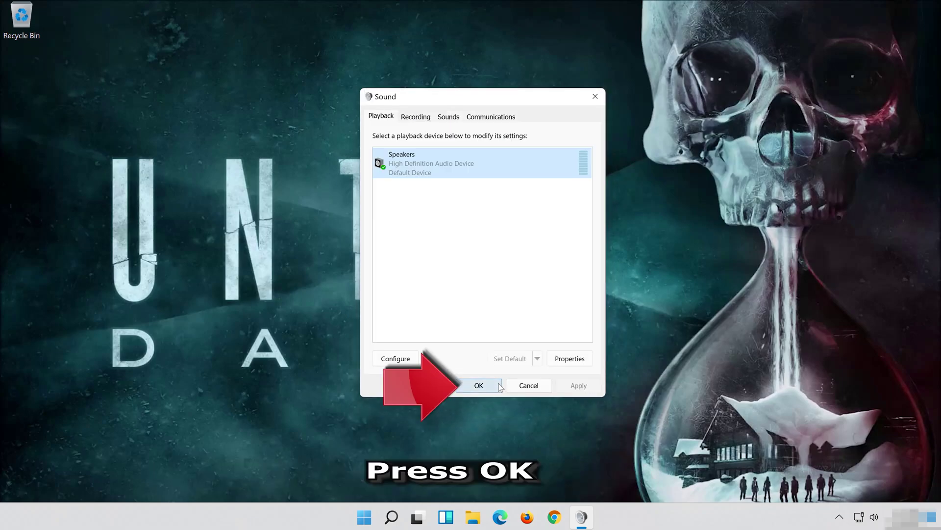
left_click(479, 385)
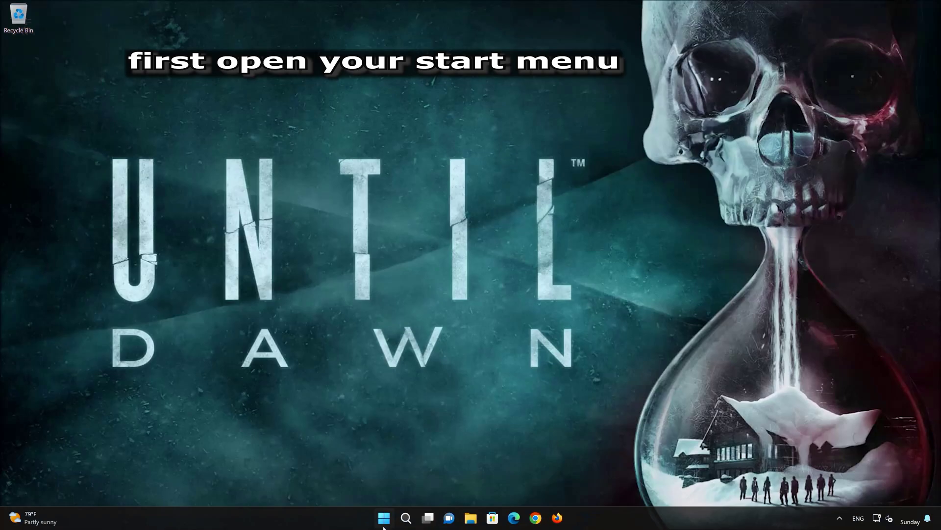
Open Windows Settings and go to the other troubleshooters in the System Troubleshoot section.
left_click(384, 518)
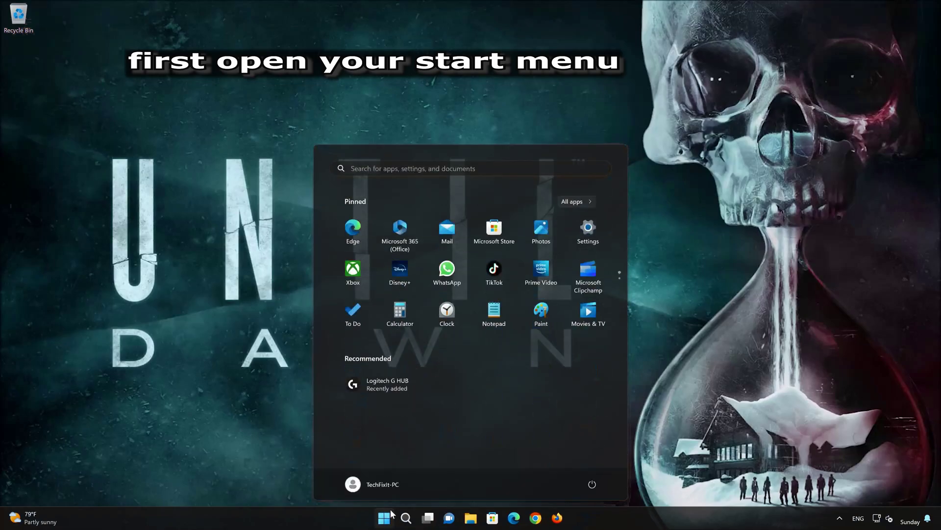
left_click(589, 231)
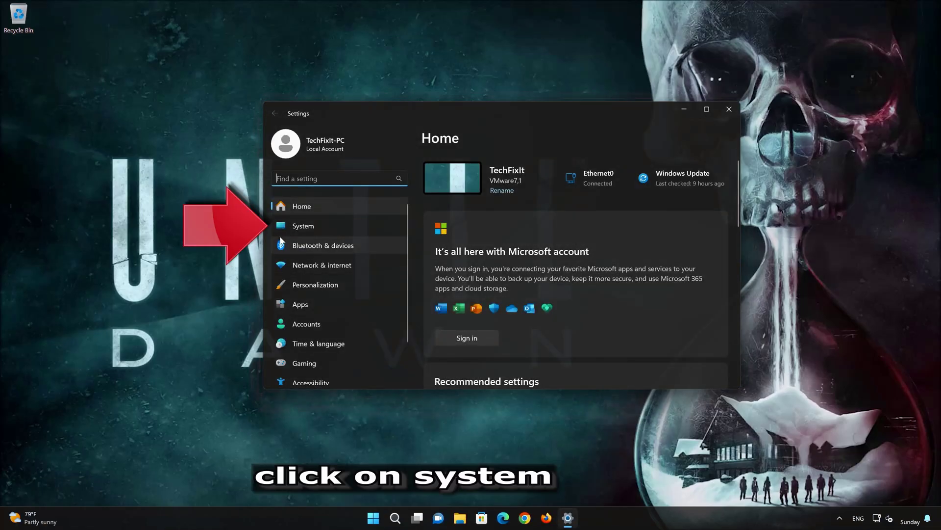
left_click(333, 226)
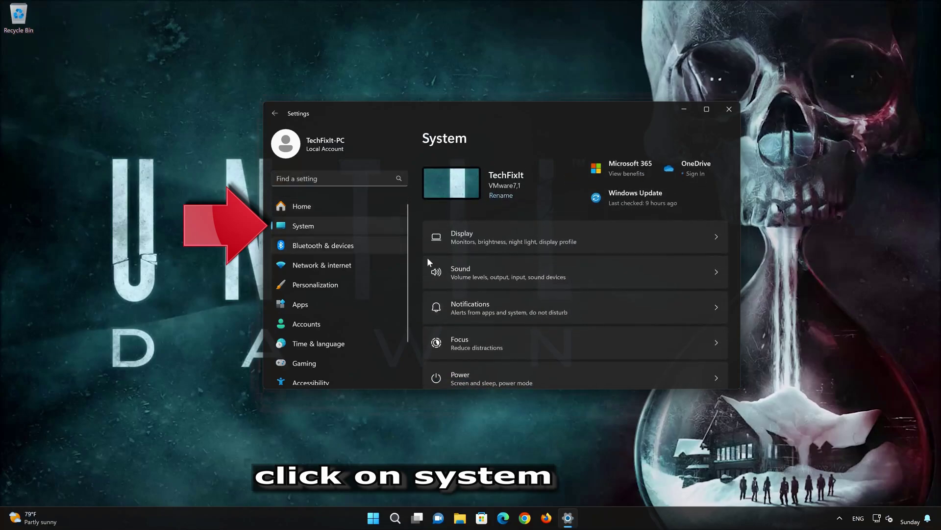
scroll(558, 289, "down", 6)
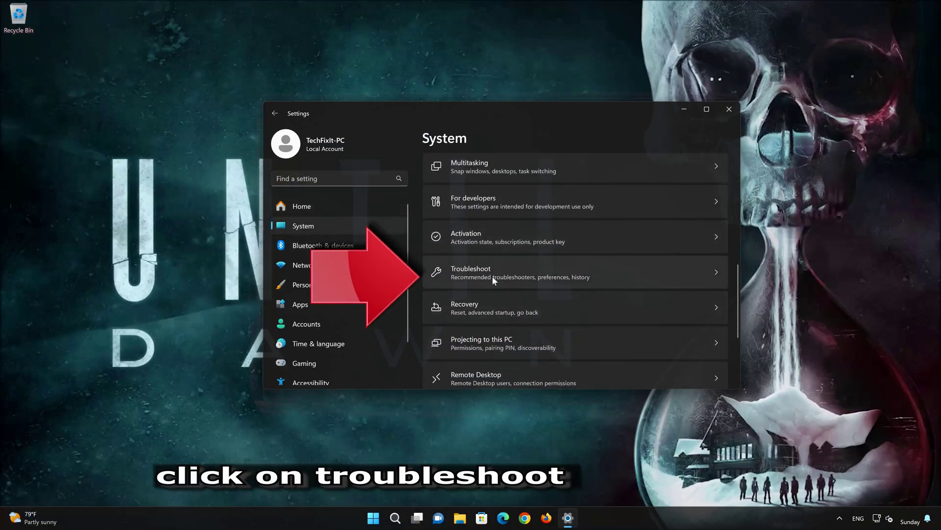
scroll(504, 260, "down", 1)
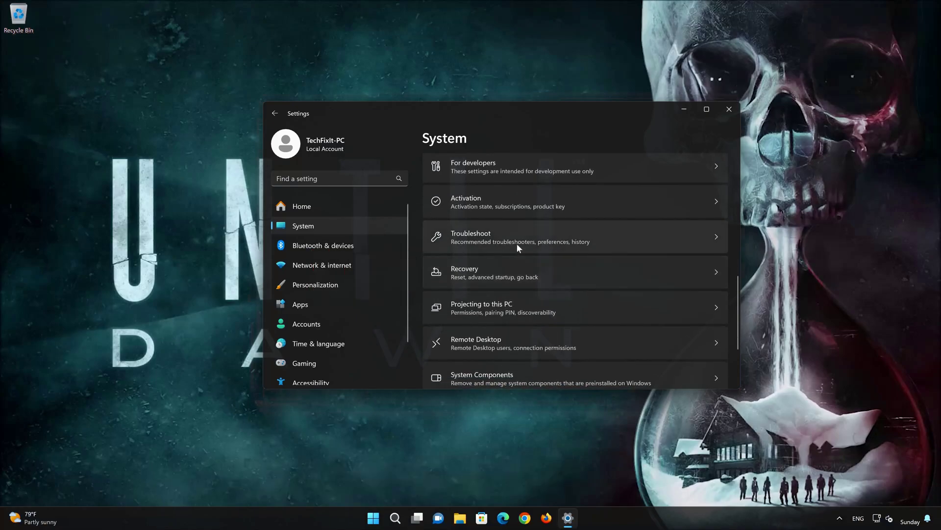
left_click(517, 243)
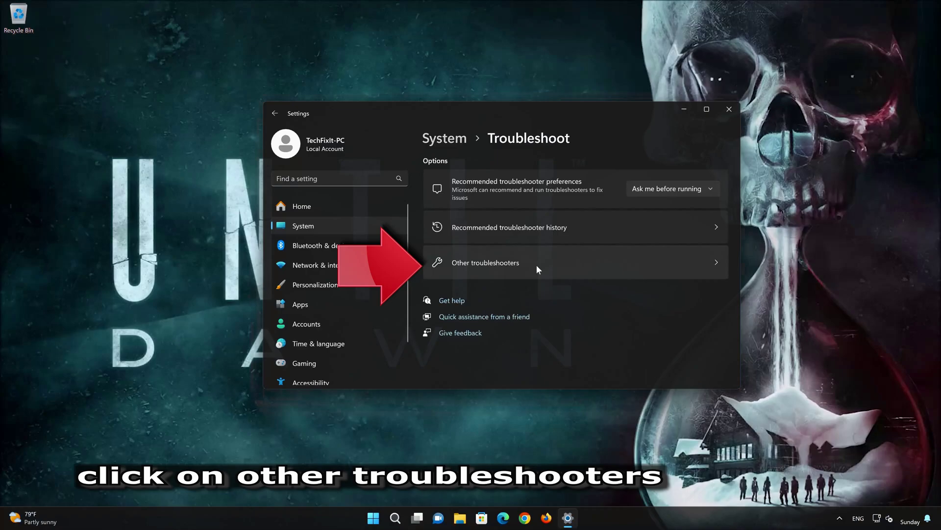
left_click(505, 267)
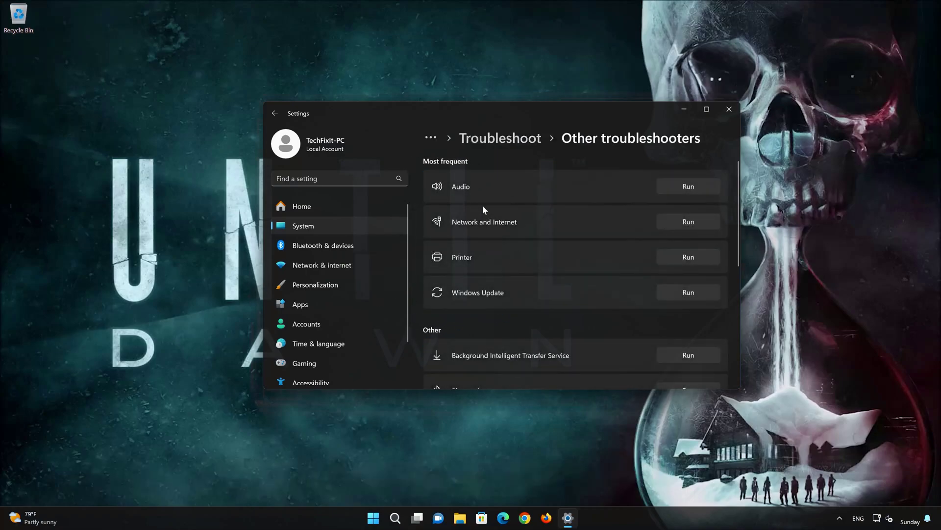
Run the Audio troubleshooter, agreeing to automated diagnostics and to an automatic restart of the audio services.
left_click(688, 187)
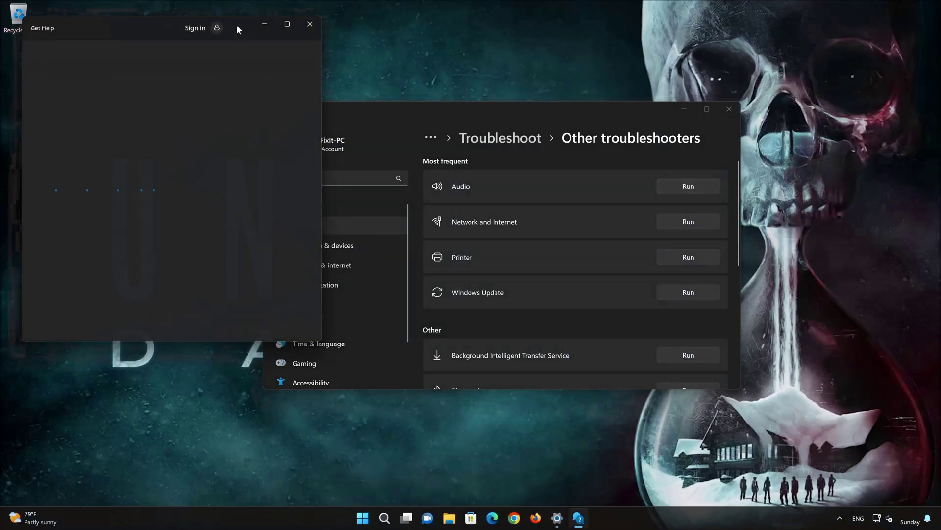
left_click_drag(237, 26, 521, 86)
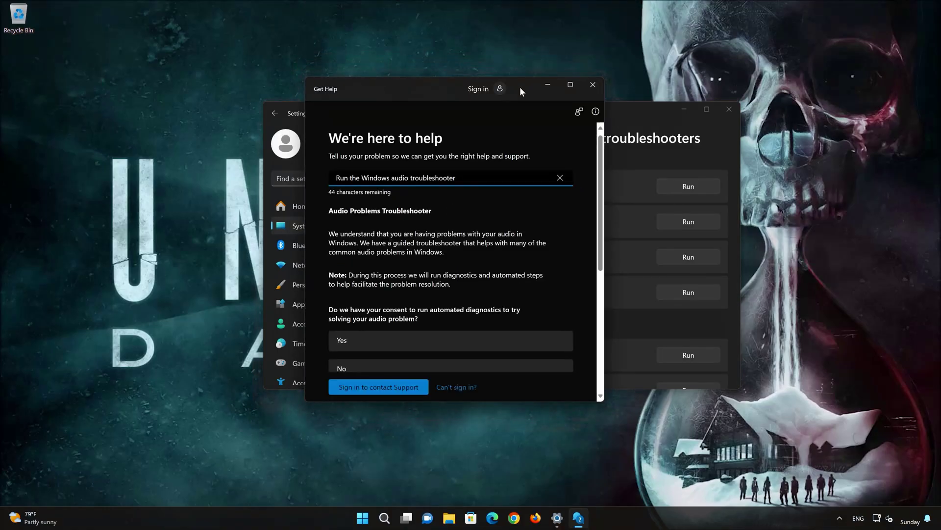
left_click(391, 347)
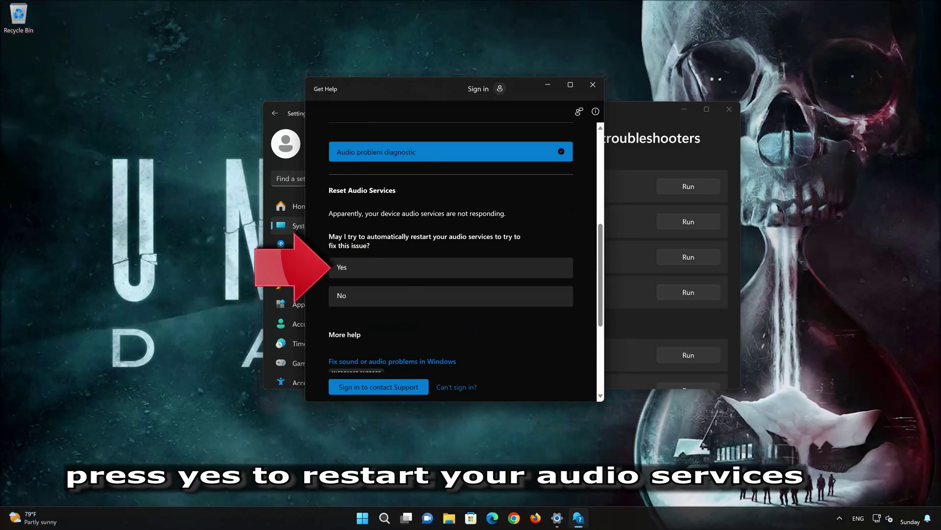
left_click(405, 270)
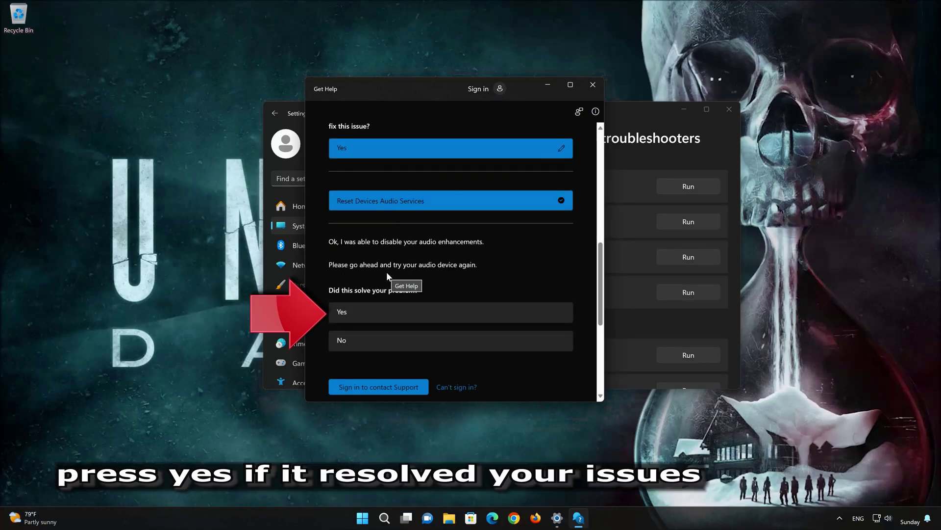
Answer that the troubleshooter solved the problem, and close the Get Help and Settings windows.
left_click(406, 311)
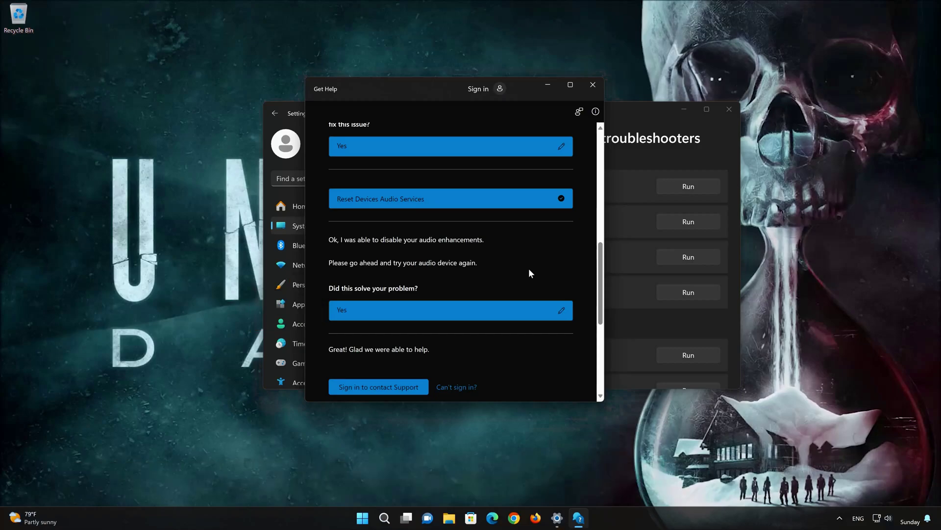
left_click(595, 86)
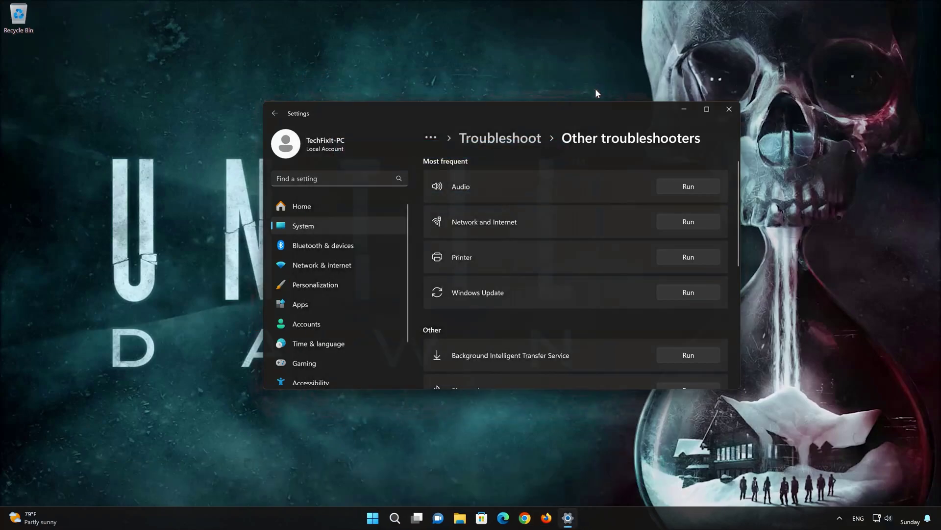
left_click(722, 112)
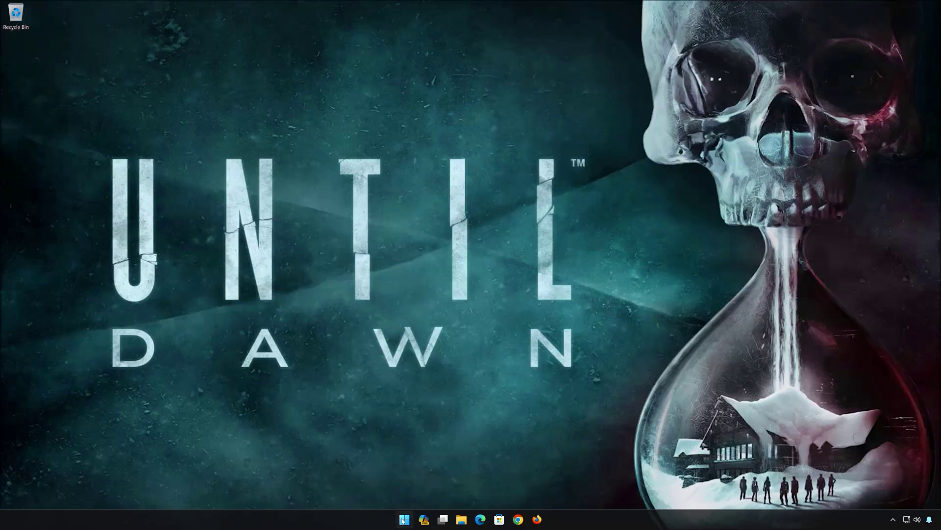
Search the Start menu for "control panel" and open the Control Panel again.
left_click(403, 519)
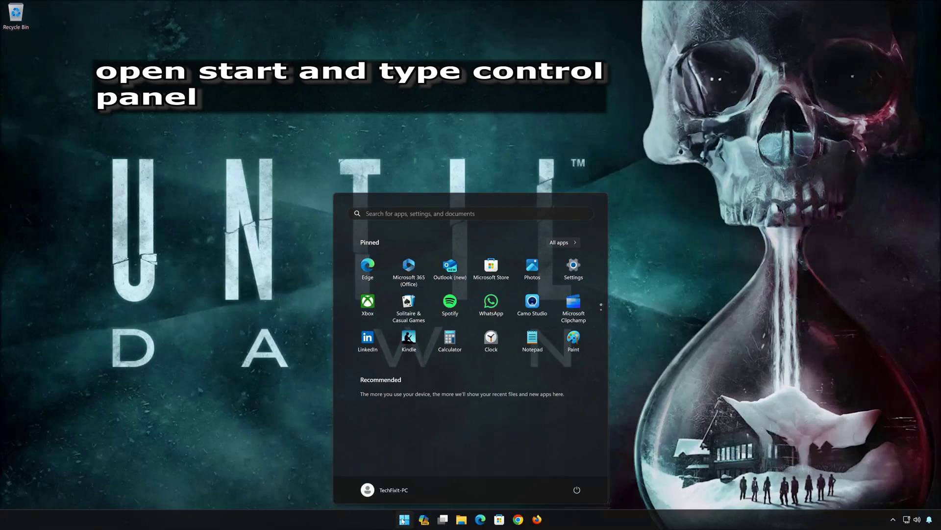
type("control panel")
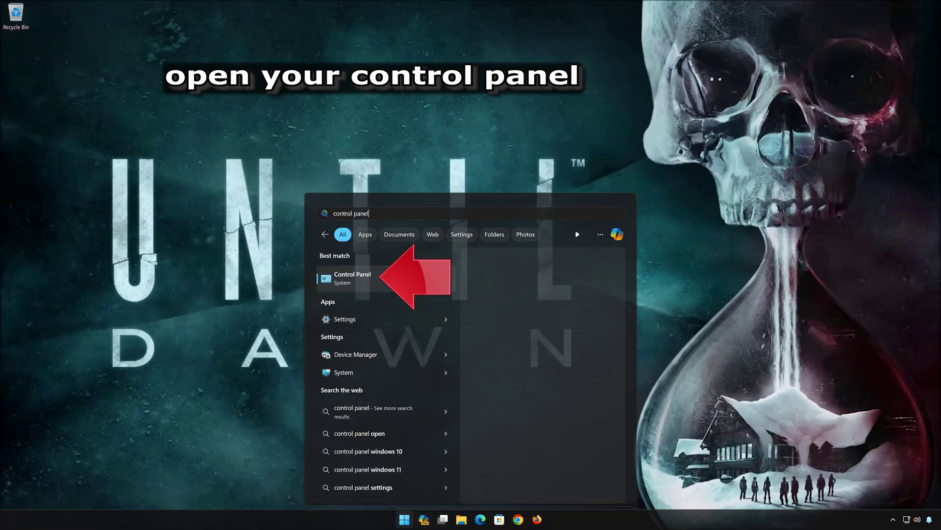
left_click(397, 283)
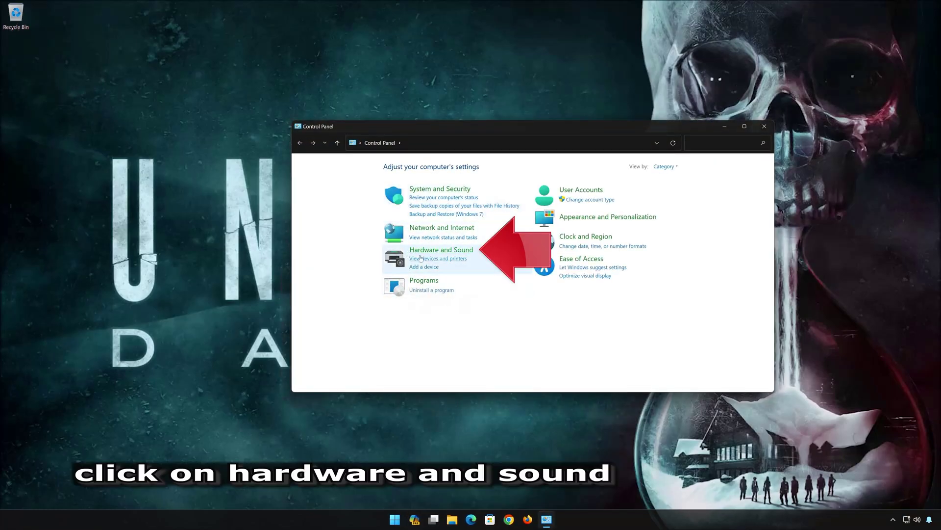
Open the Sound dialog from the Hardware and Sound category, move it toward the desktop's centre and close the Control Panel window.
left_click(445, 252)
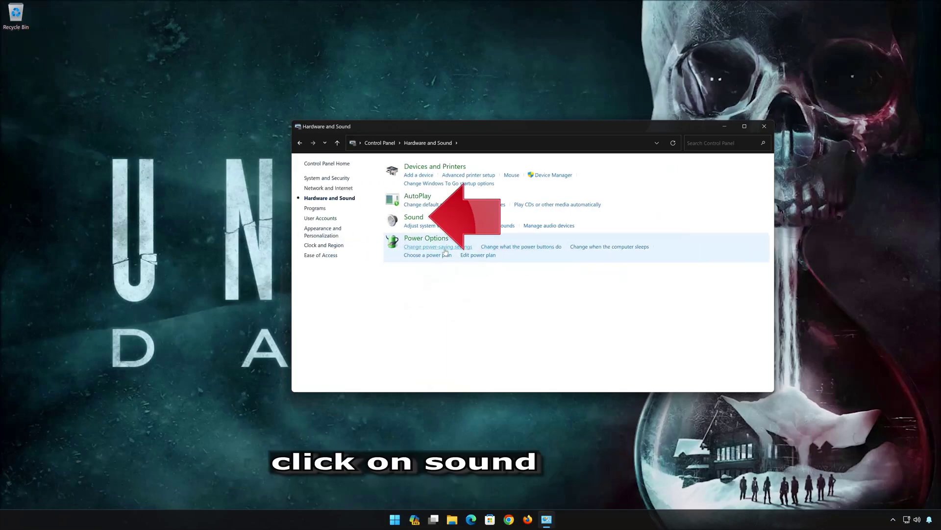
left_click(411, 218)
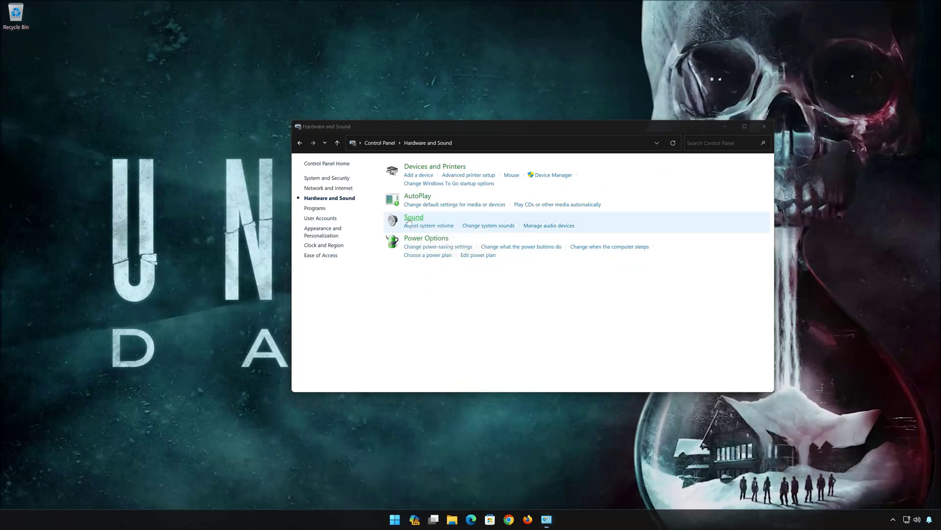
left_click_drag(168, 54, 557, 142)
left_click(764, 126)
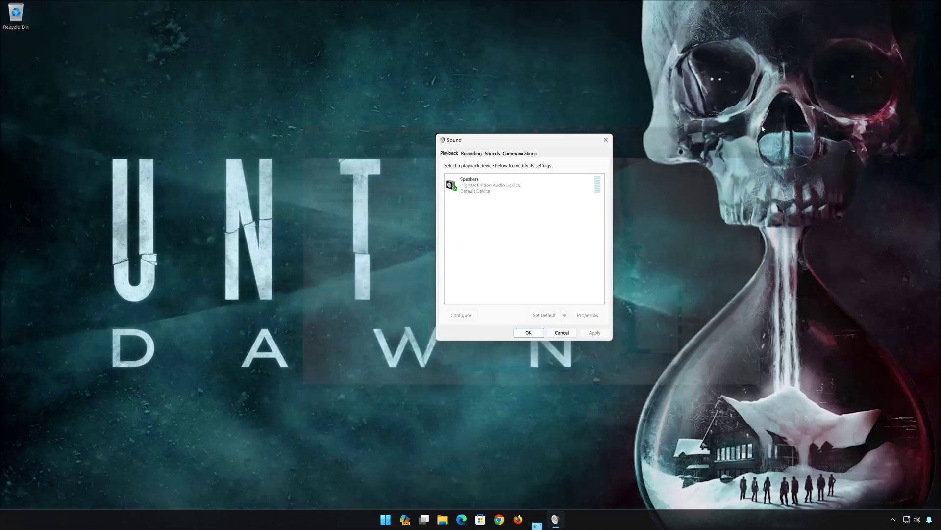
Set the Speakers playback device's default format to 16 bit, 44100 Hz (CD Quality), apply it and close the Sound dialogs.
left_click(468, 185)
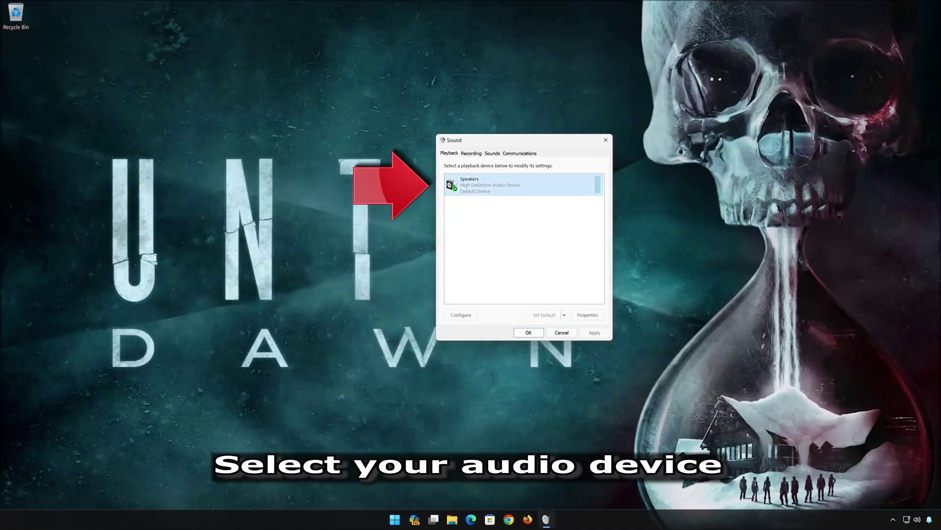
right_click(496, 186)
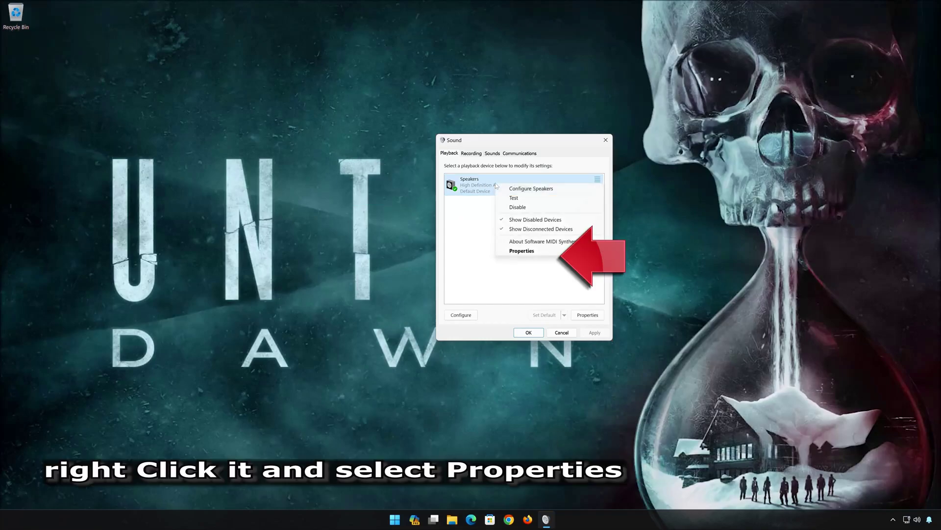
left_click(522, 251)
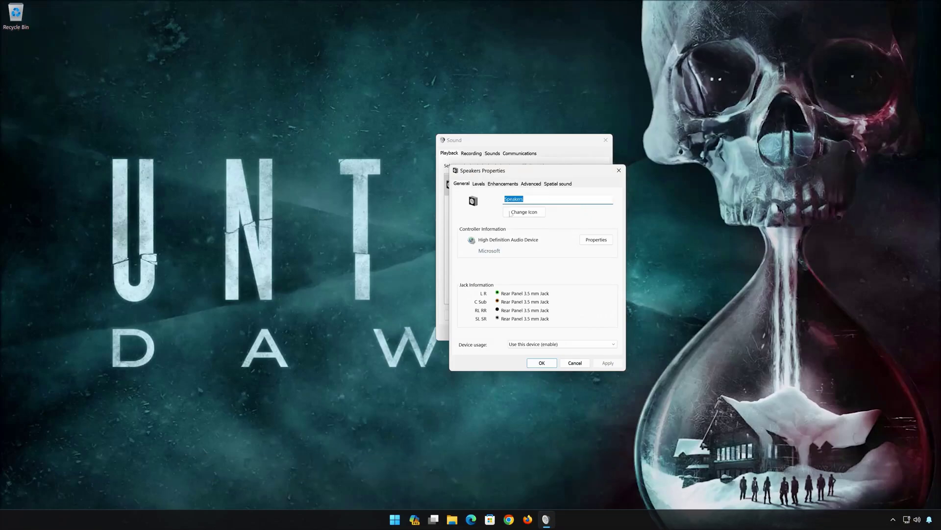
left_click(532, 184)
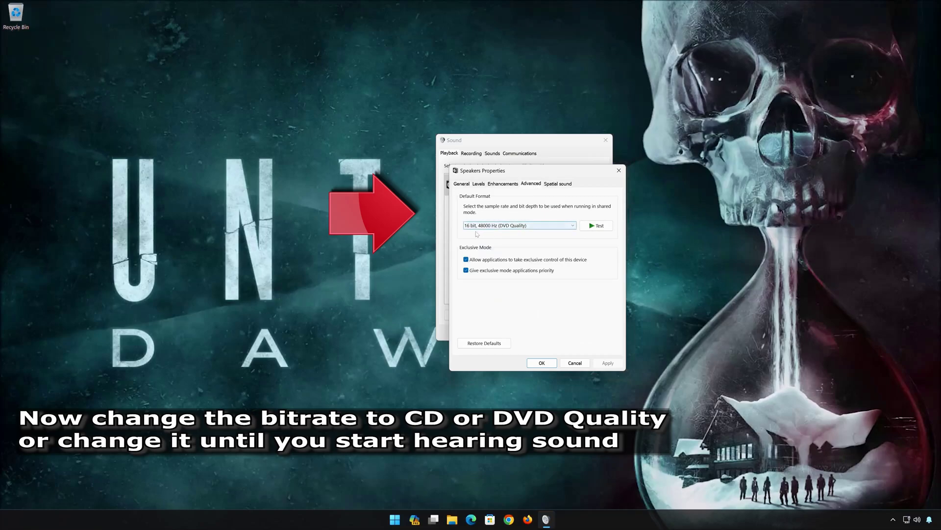
left_click(506, 227)
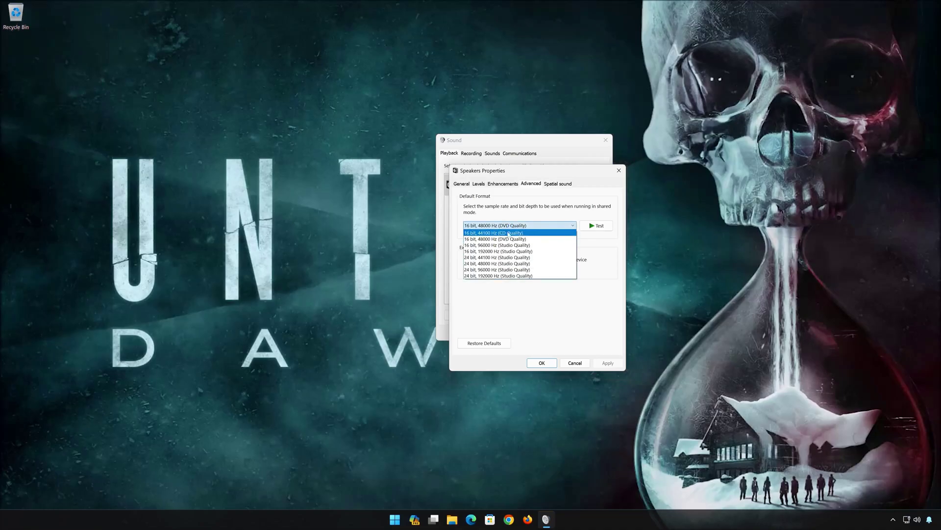
left_click(521, 233)
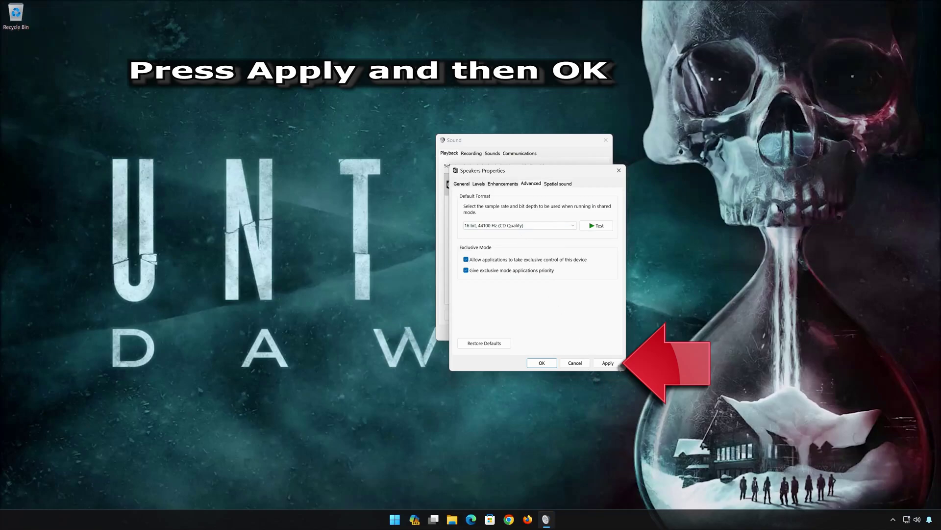
left_click(608, 363)
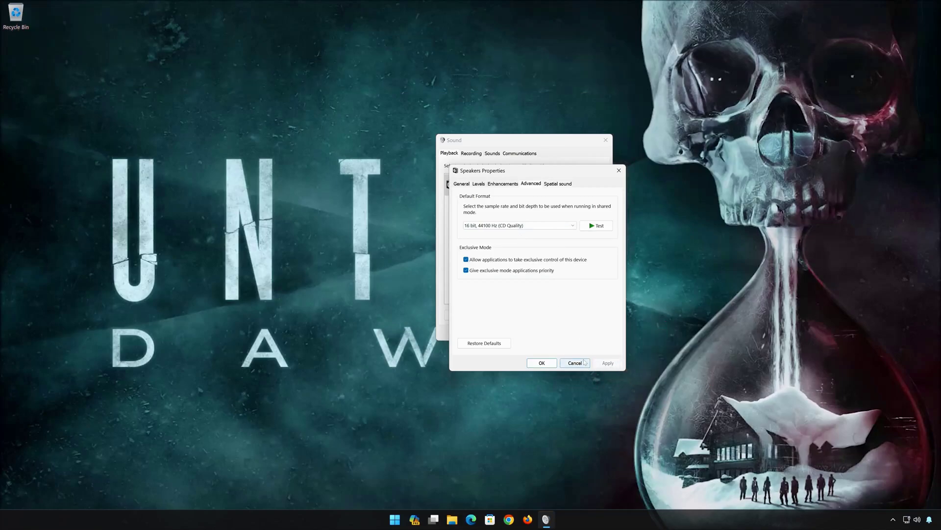
left_click(542, 363)
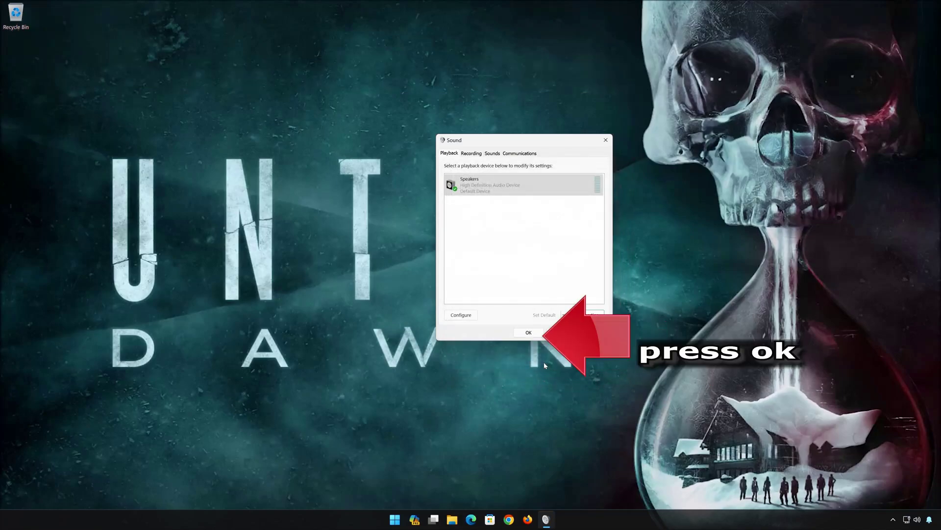
left_click(540, 332)
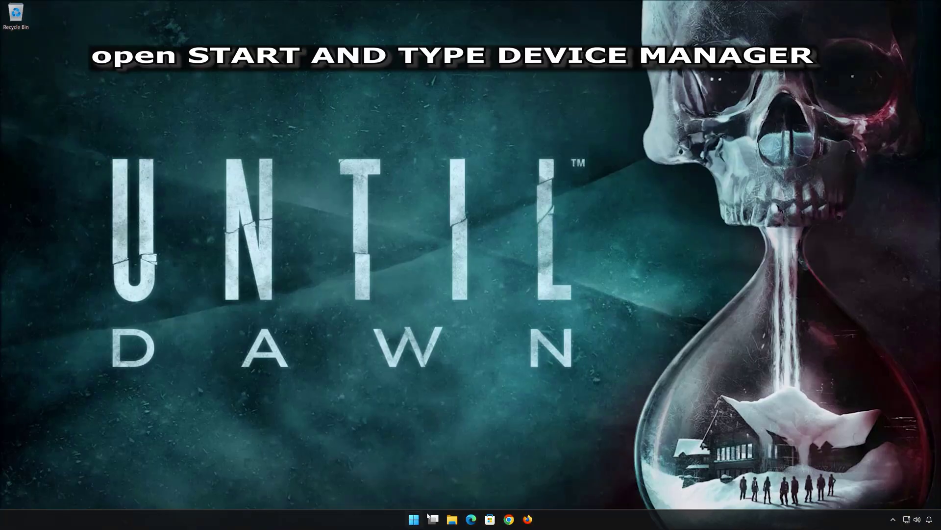
Search the Start menu for "device manager", open Device Manager and move its window toward the desktop's centre.
left_click(420, 519)
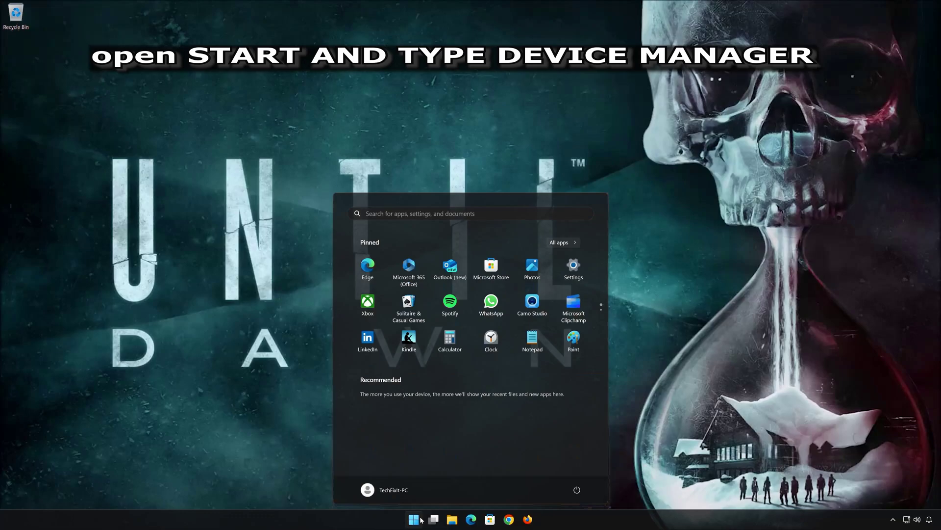
type("devic")
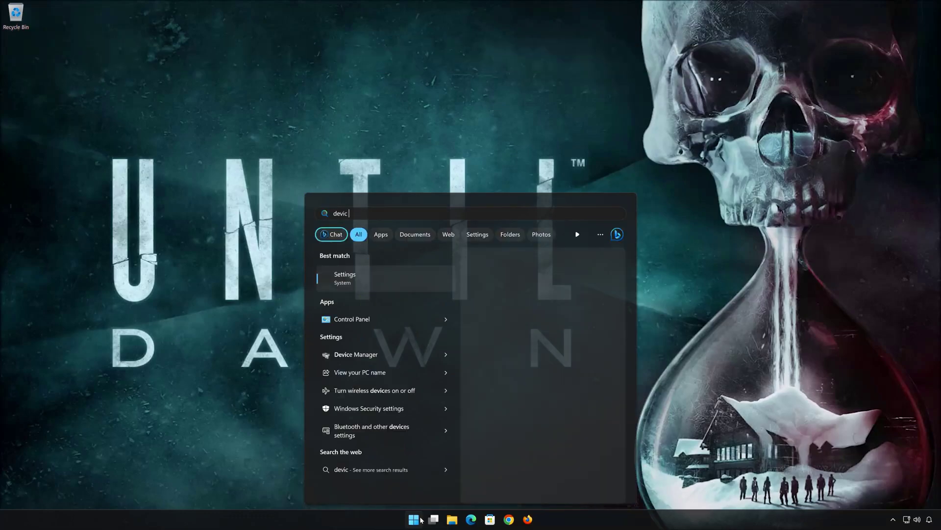
type("e manager")
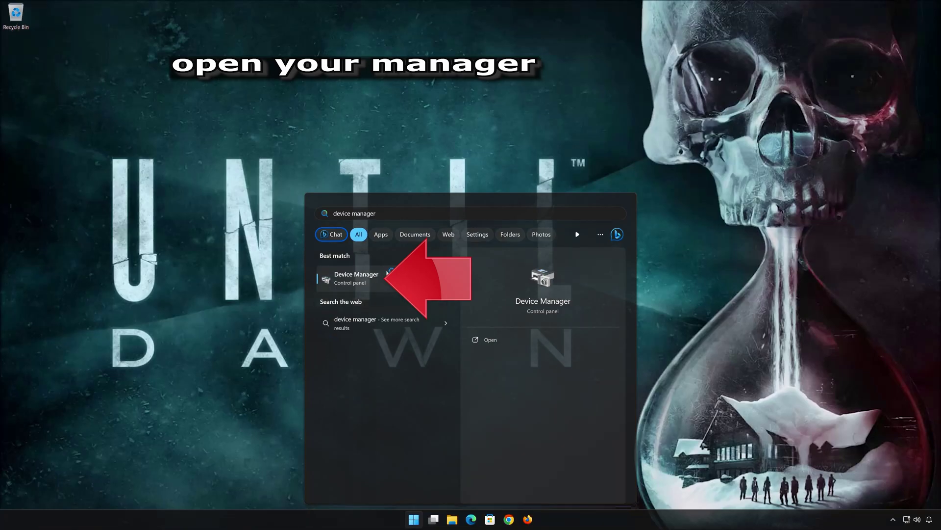
left_click(372, 282)
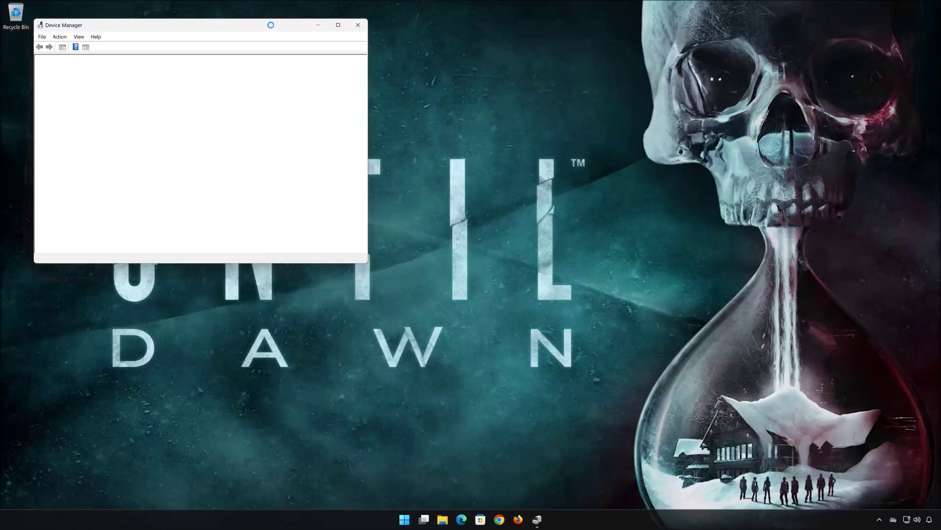
left_click_drag(272, 24, 578, 113)
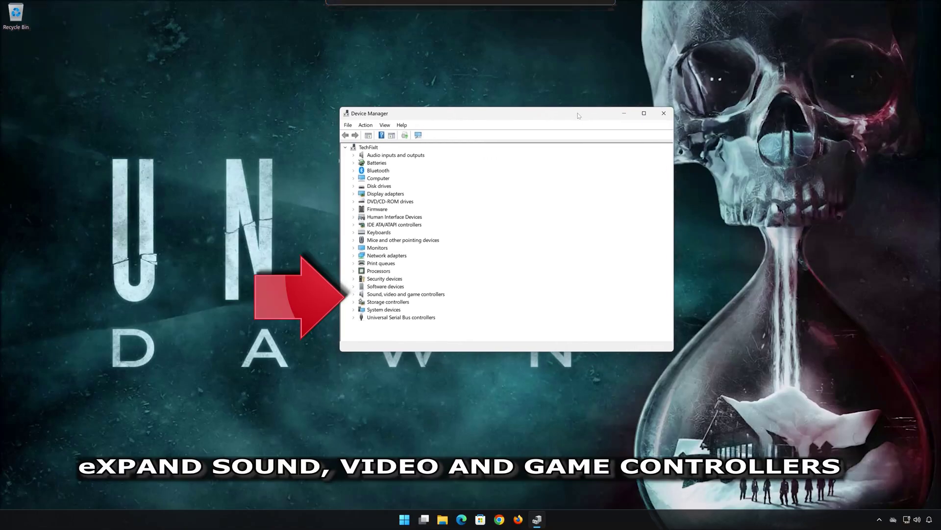
Expand Sound, video and game controllers and show the driver properties of the High Definition Audio Device.
left_click(353, 294)
left_click(384, 302)
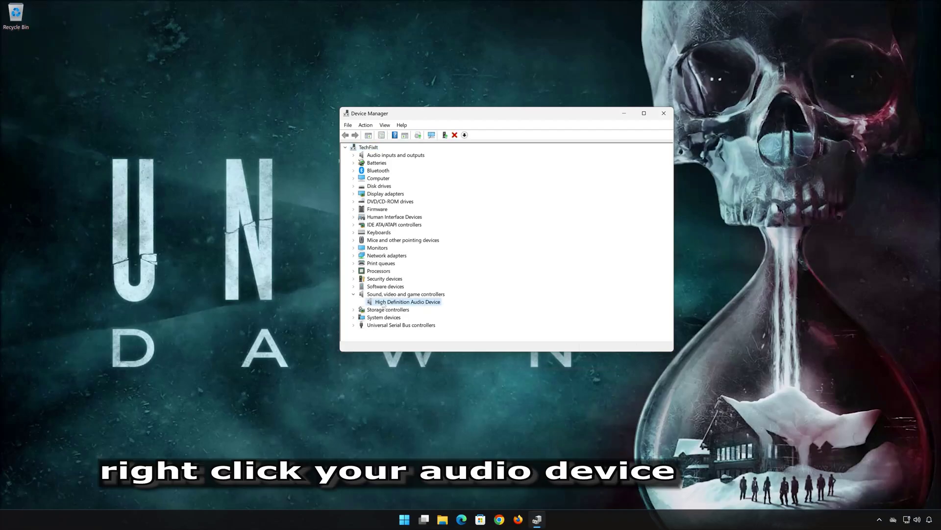
right_click(409, 303)
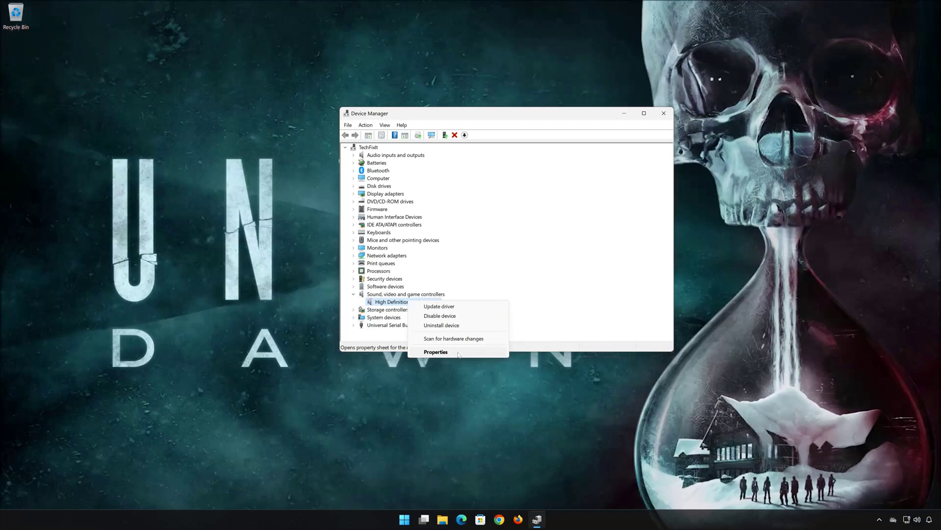
left_click(436, 352)
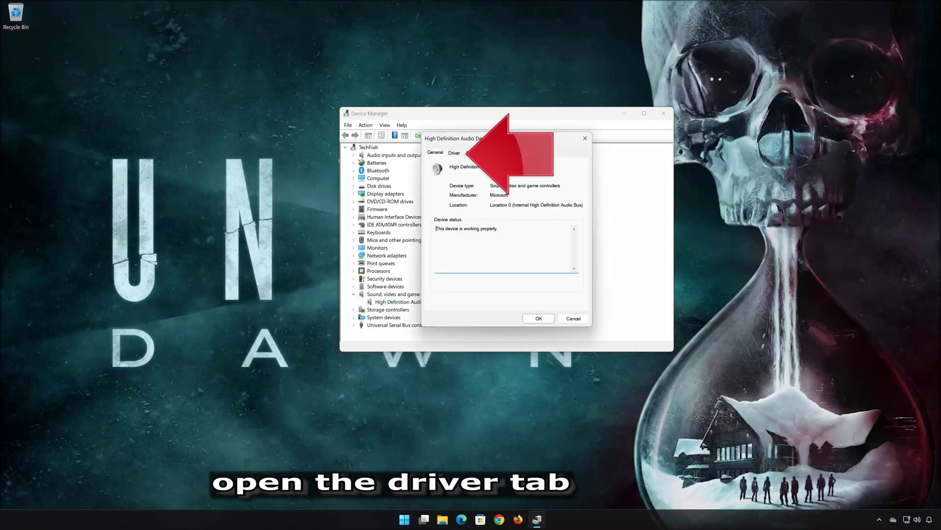
left_click(453, 153)
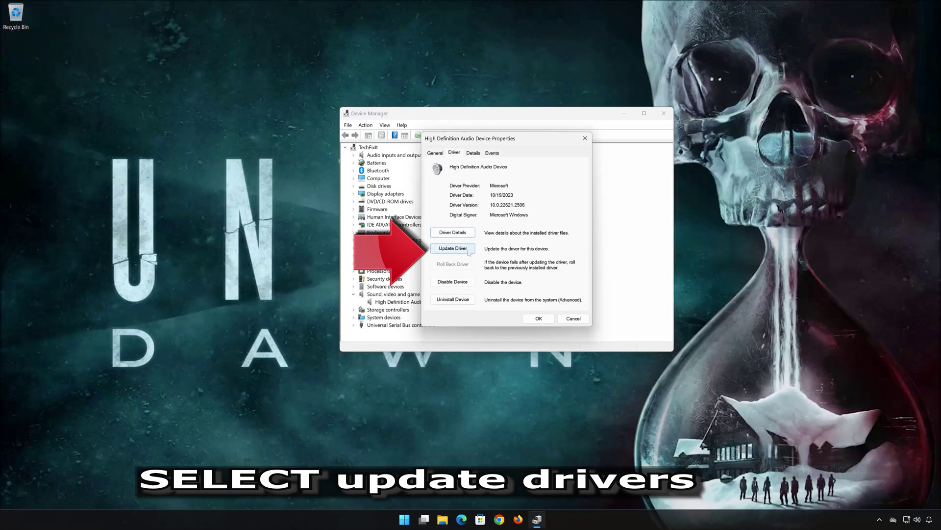
Update the driver manually by picking High Definition Audio Device from the computer's available drivers, accept the compatibility warning and close the wizard.
left_click(456, 251)
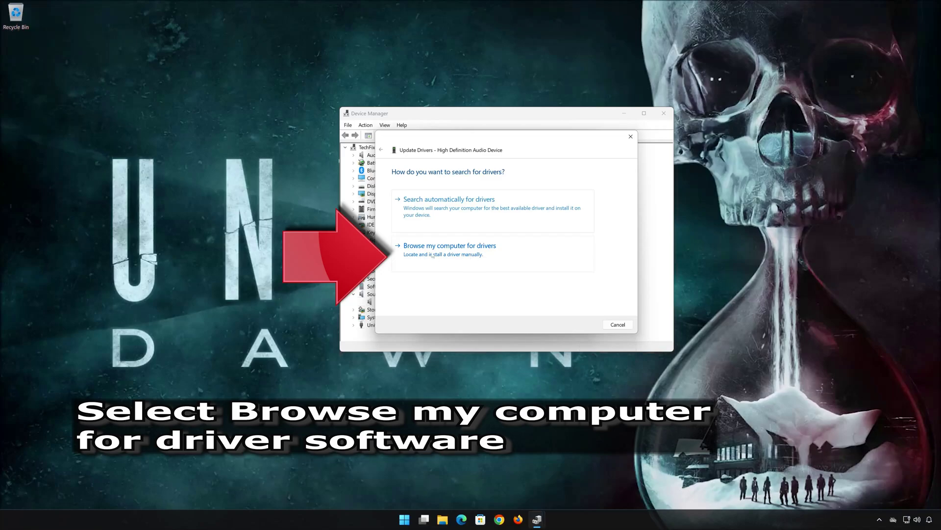
left_click(447, 255)
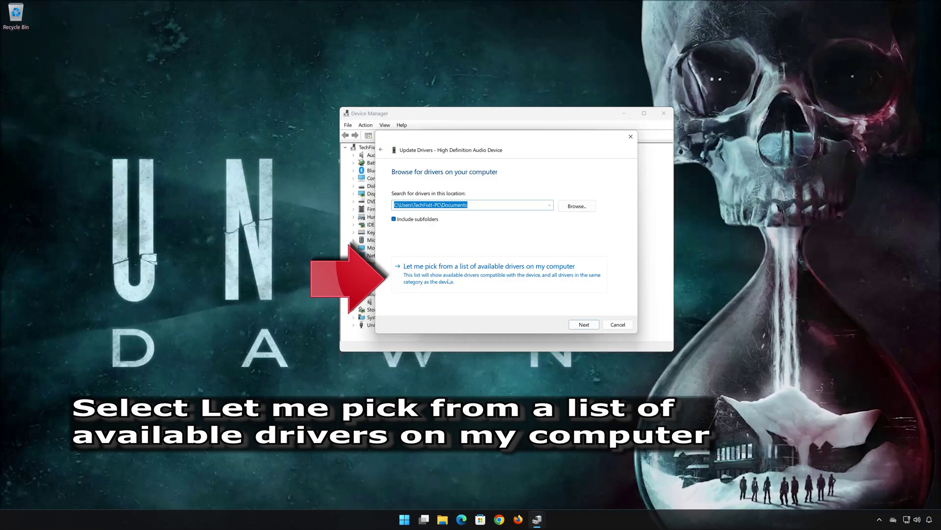
left_click(467, 282)
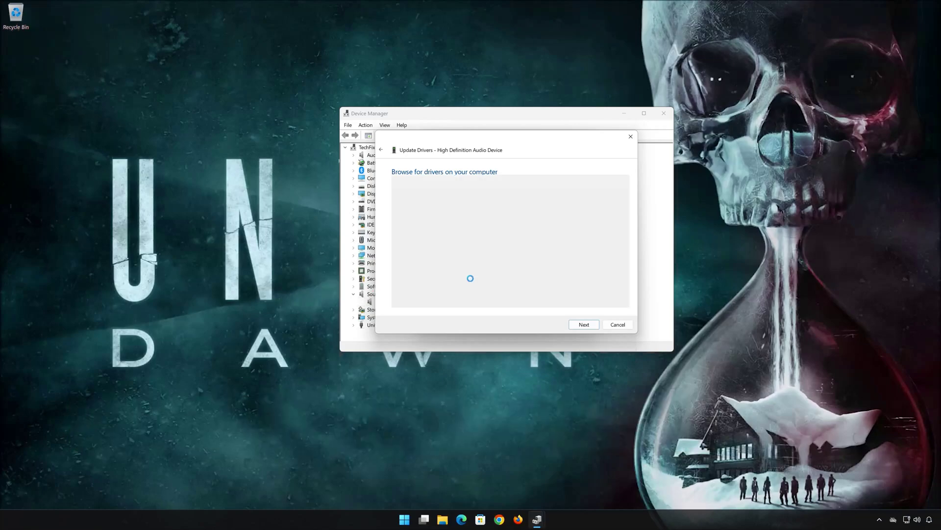
left_click(454, 247)
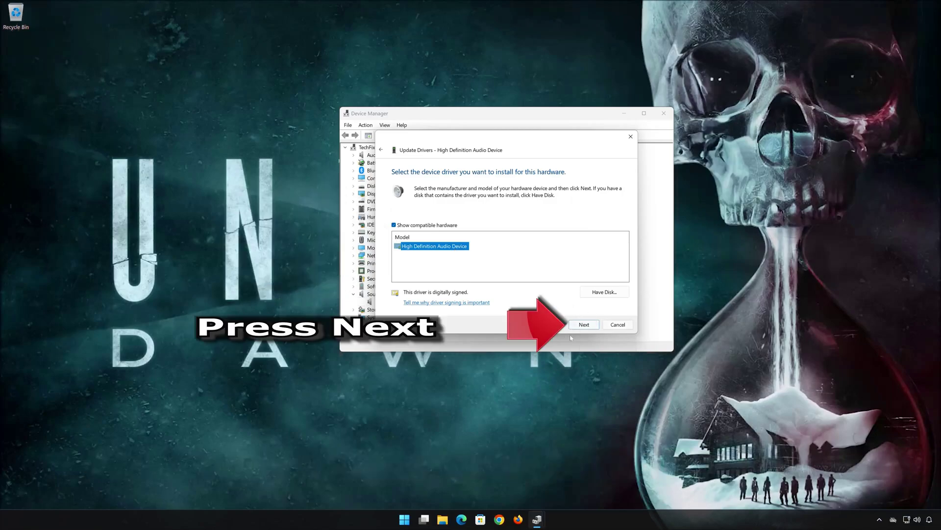
left_click(584, 325)
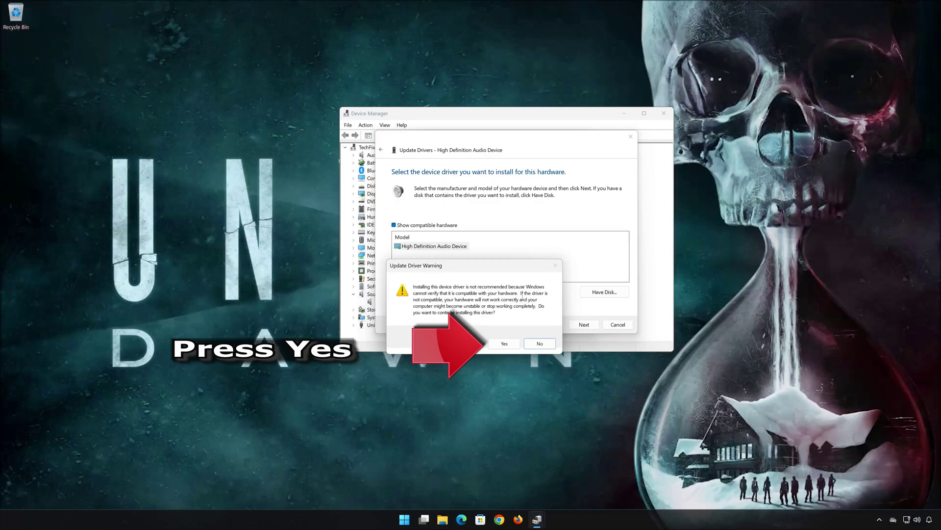
left_click(510, 345)
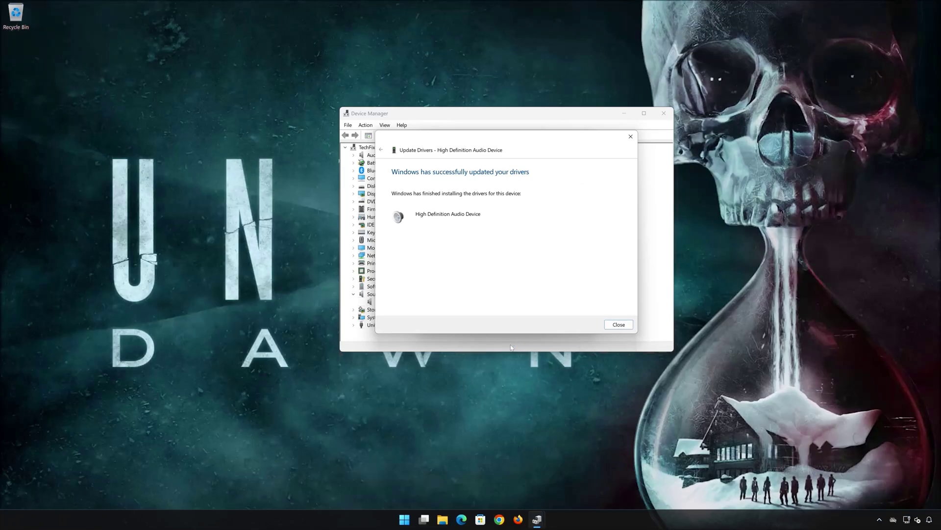
left_click(619, 324)
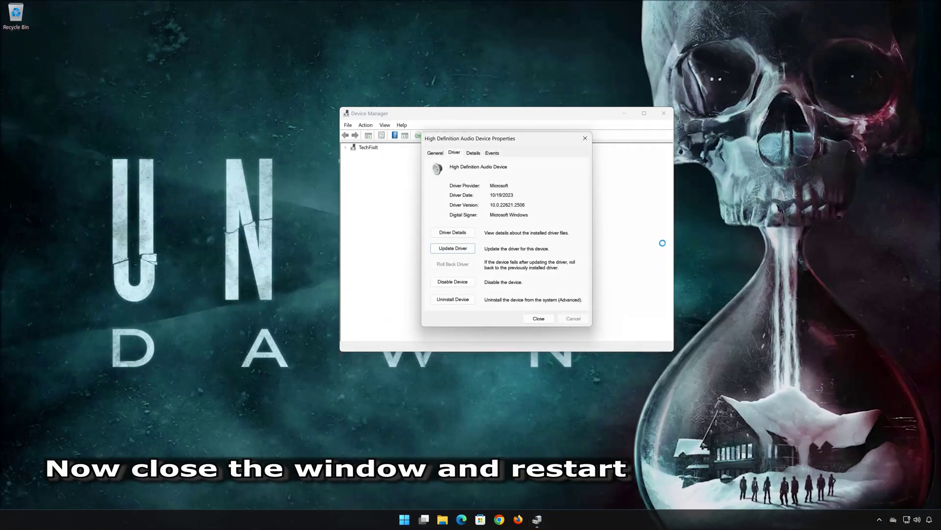
Close the device properties and Device Manager, and restart the computer.
left_click(539, 319)
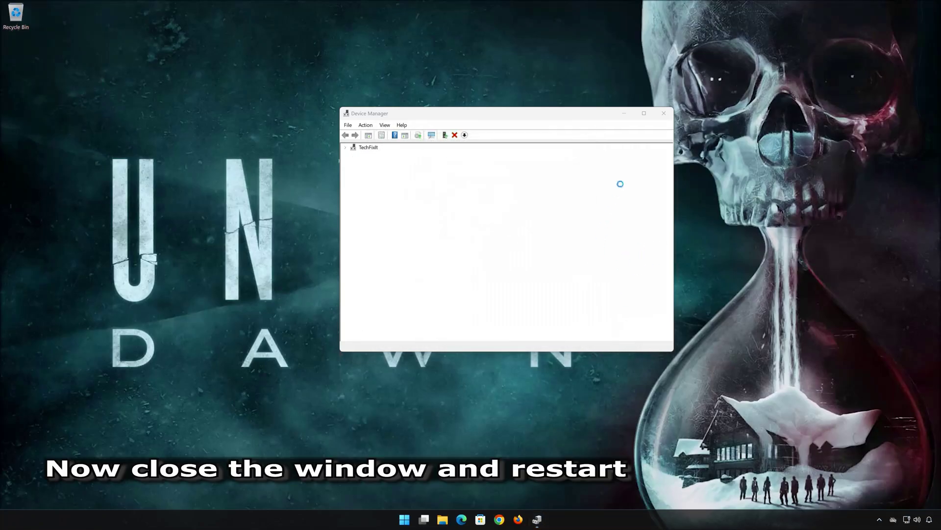
left_click(663, 114)
left_click(422, 518)
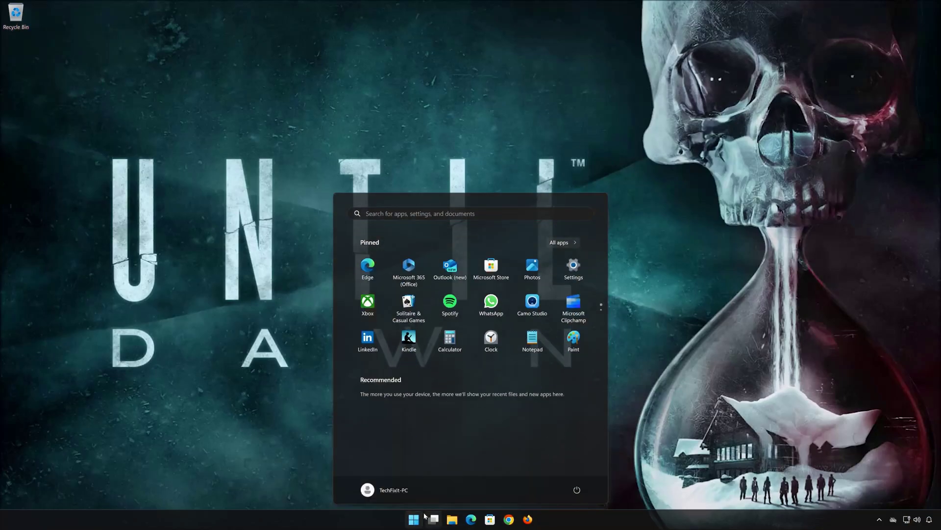
left_click(576, 489)
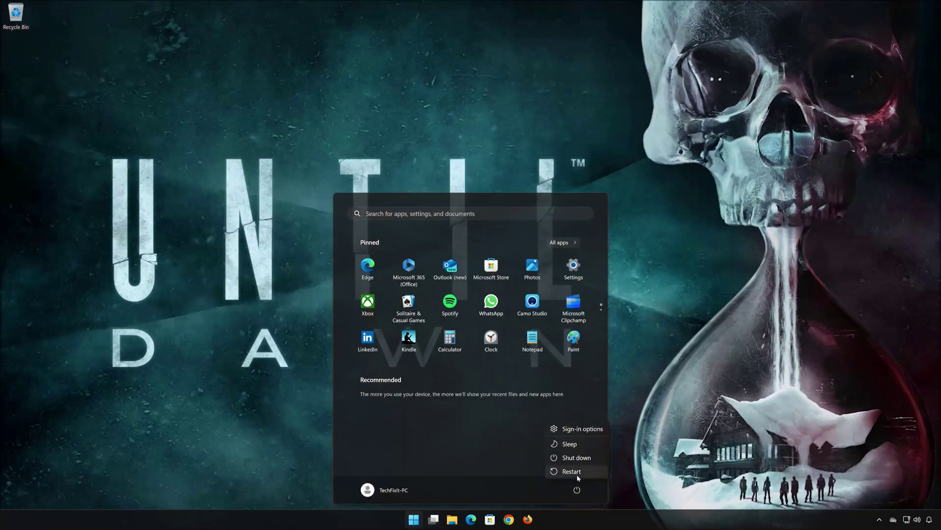
left_click(572, 471)
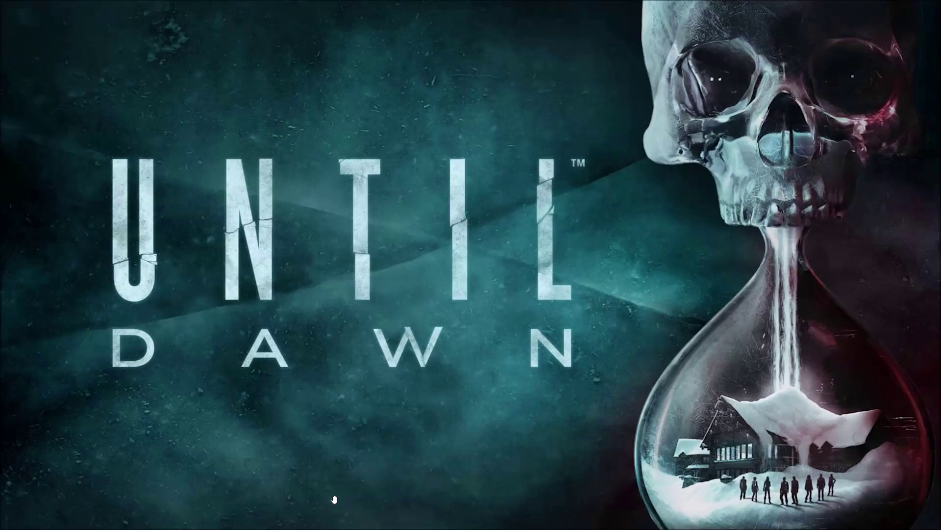
Open Windows Settings from the Start menu and go to the system's Sound settings.
key("super")
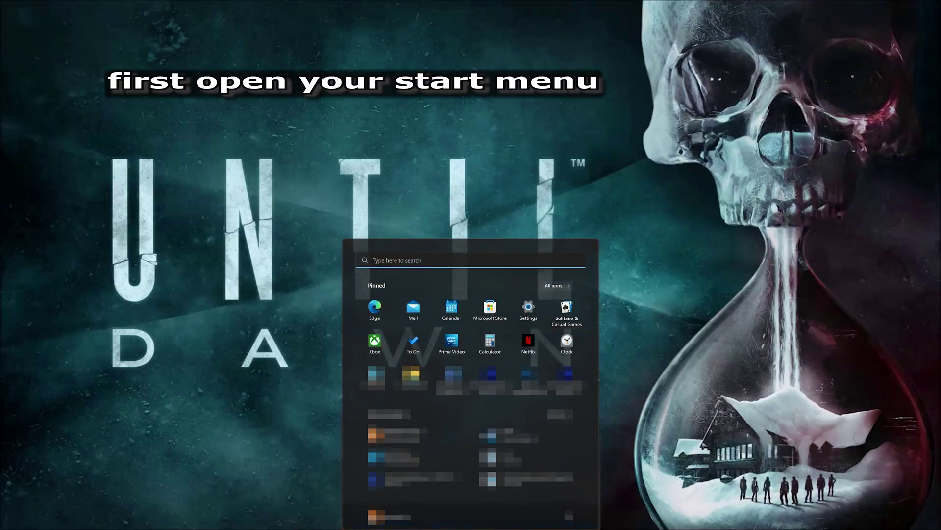
left_click(529, 307)
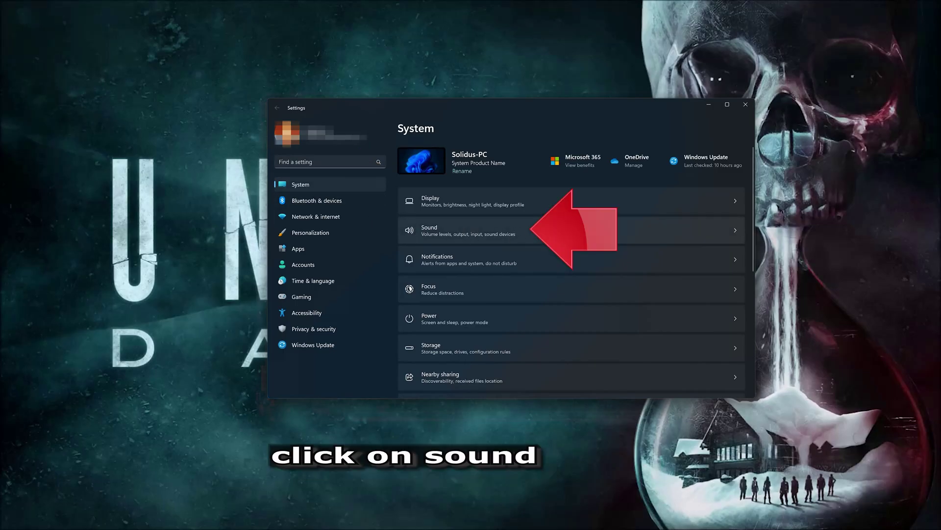
left_click(556, 228)
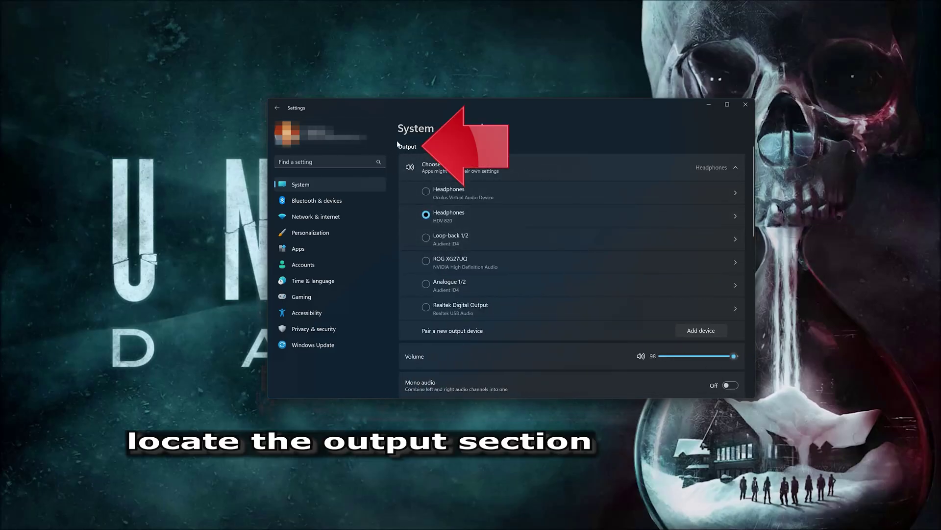
Select the HDV 820 headphones as the sound output device and review their properties before returning to the Sound settings.
left_click(451, 193)
left_click(449, 218)
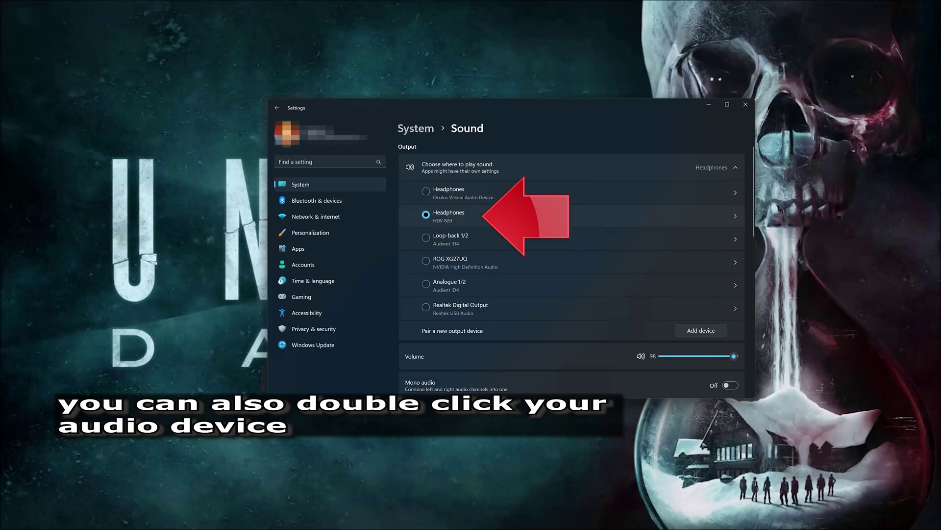
double_click(507, 214)
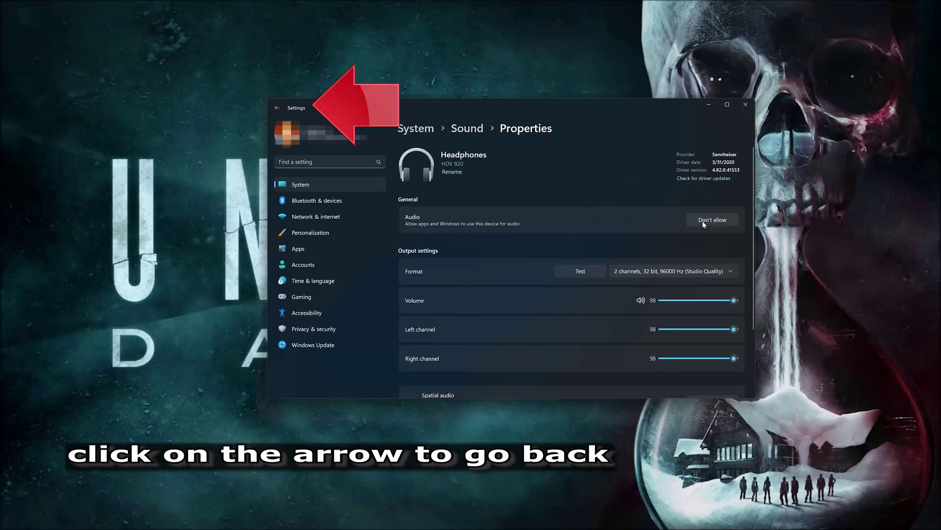
left_click(277, 107)
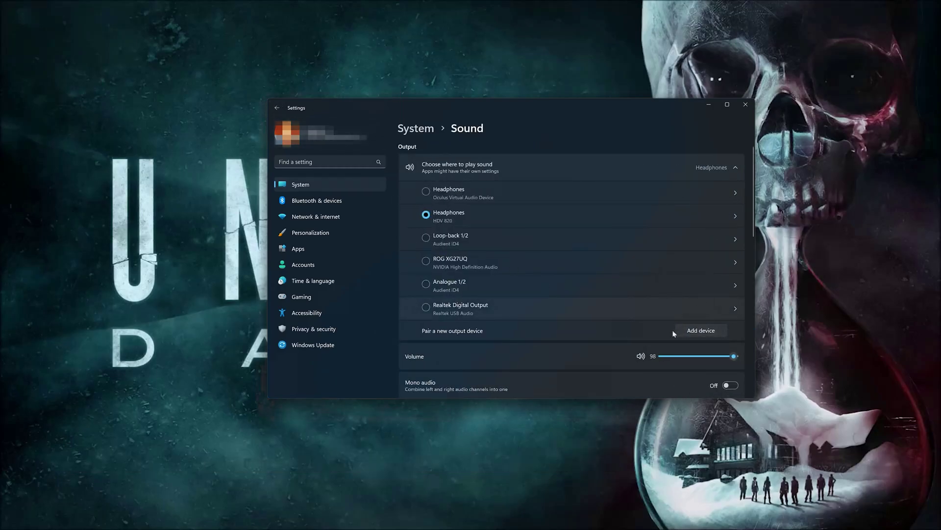
View the device types offered for pairing a new output device, dismiss the dialog without adding one and close Settings.
left_click(698, 335)
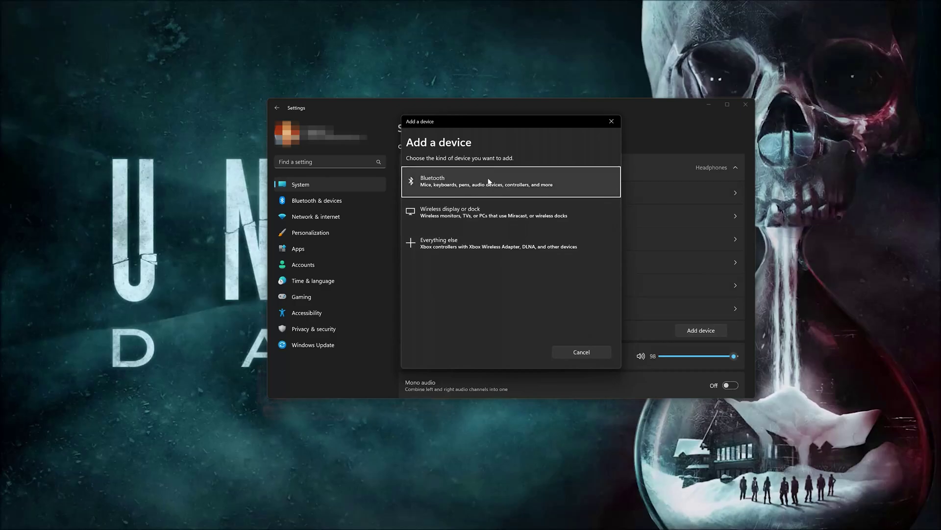
left_click(606, 122)
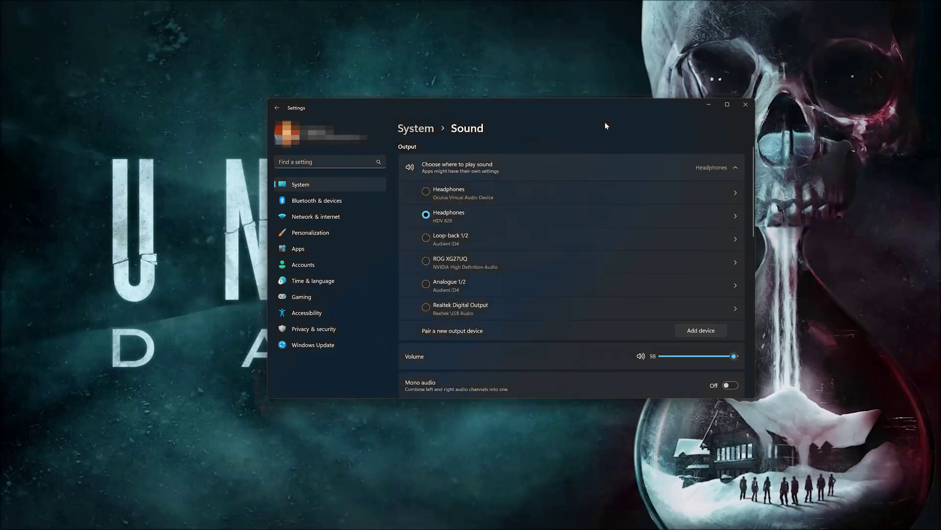
left_click(746, 104)
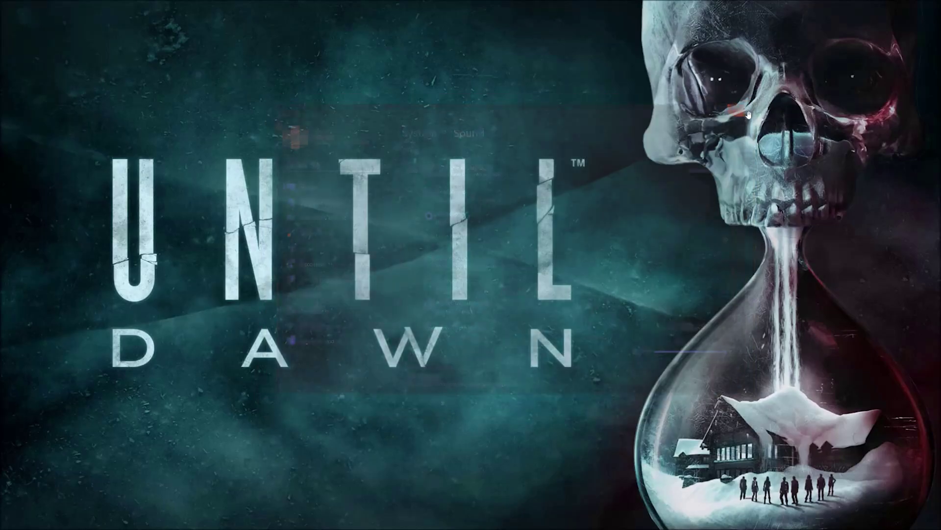